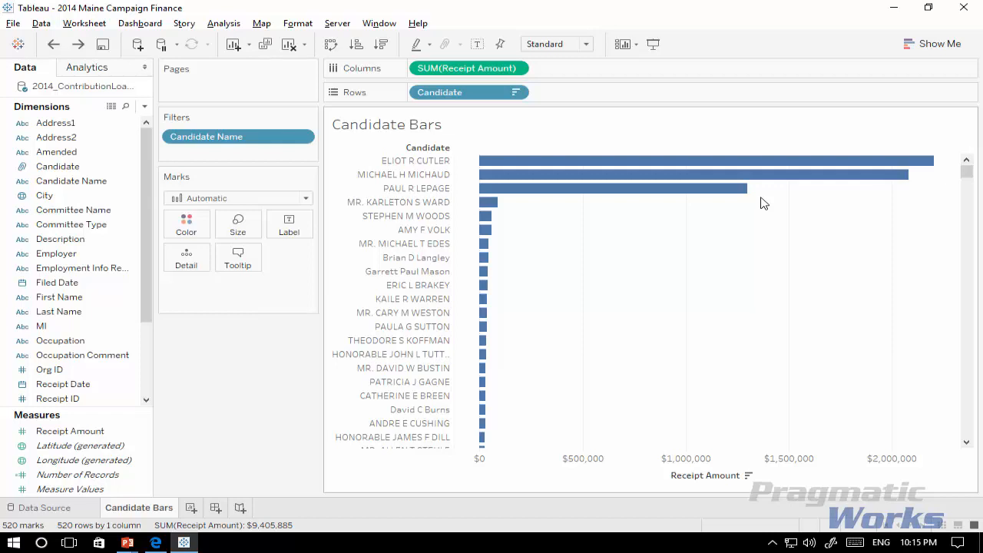
# Step: Create a set named Gubernatorial Candidates from the three candidates with the longest bars and add it to the filters
pyautogui.moveTo(741, 189); pyautogui.dragTo(612, 166)
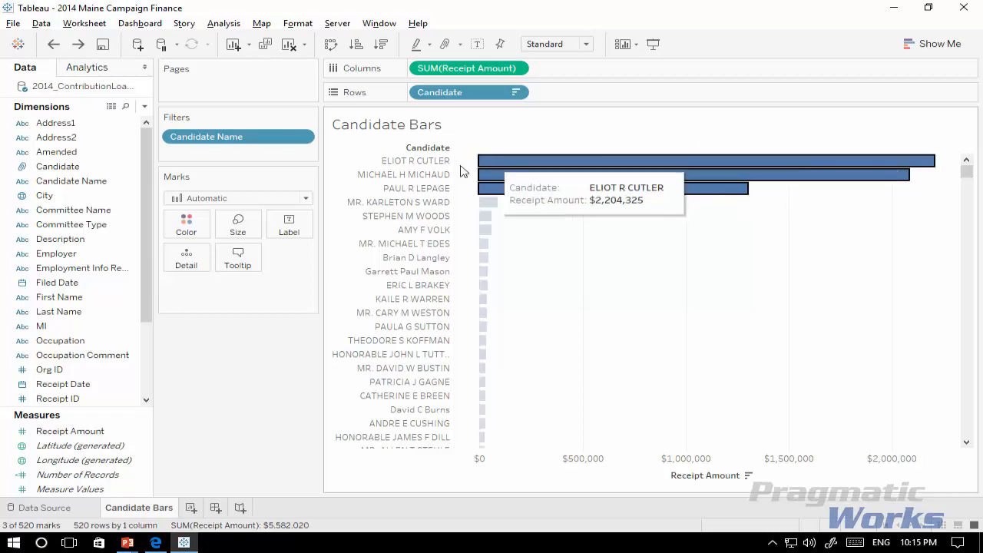
pyautogui.moveTo(529, 165)
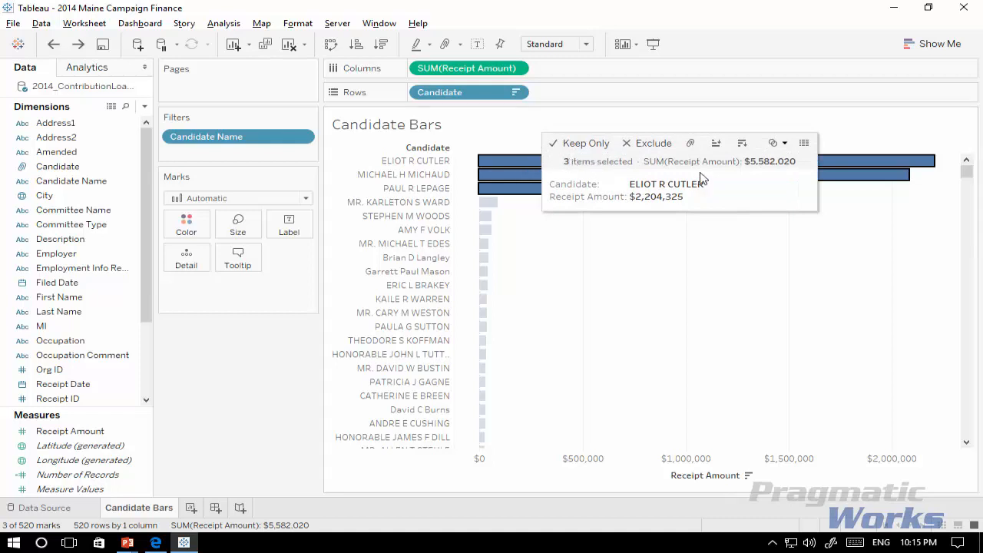
pyautogui.click(783, 144)
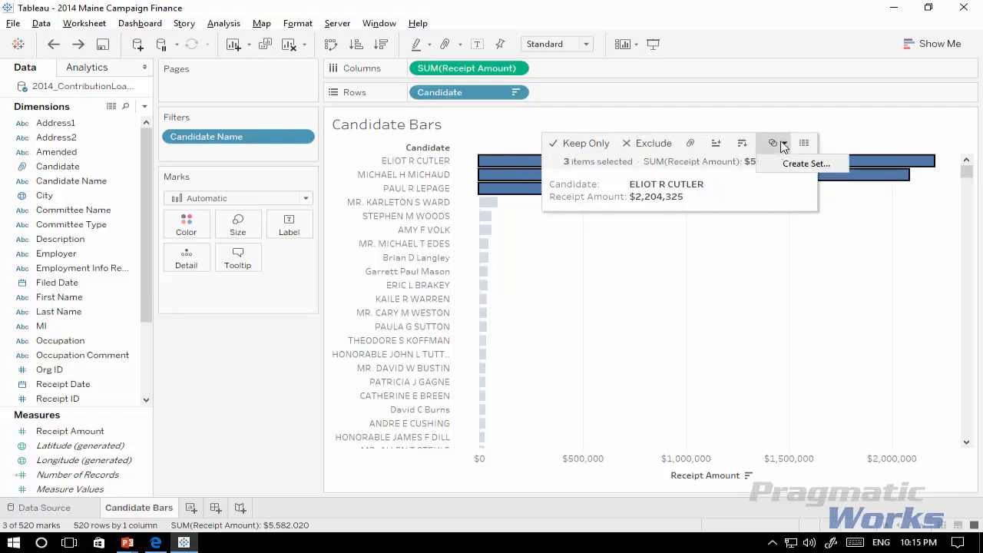
pyautogui.click(789, 164)
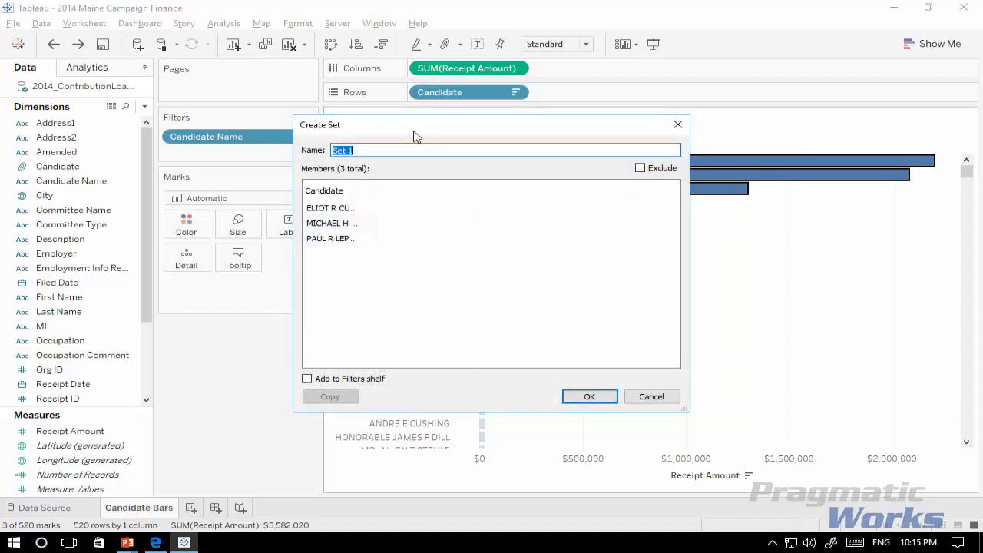
pyautogui.moveTo(415, 128); pyautogui.dragTo(527, 227)
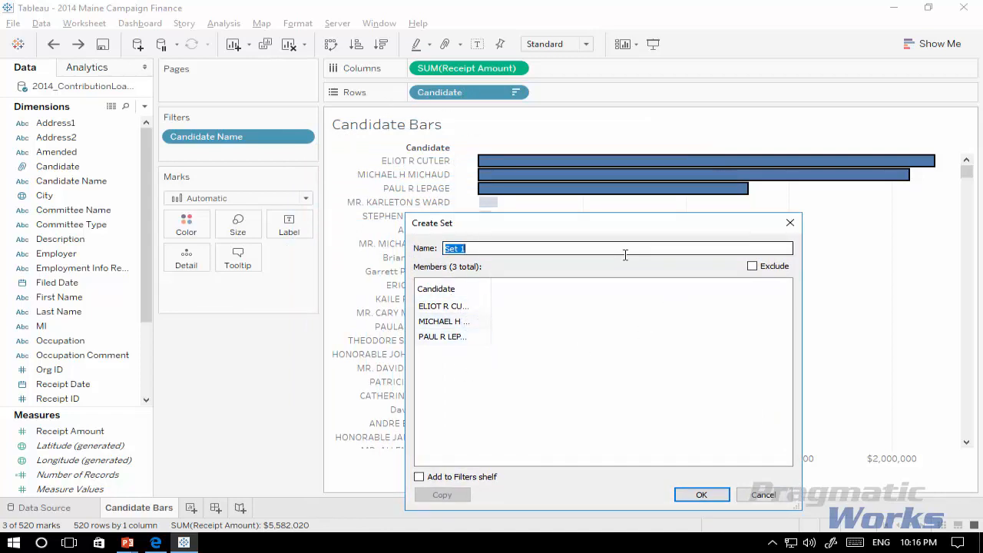
pyautogui.write('a')
pyautogui.write('Gubernatorial Candidate')
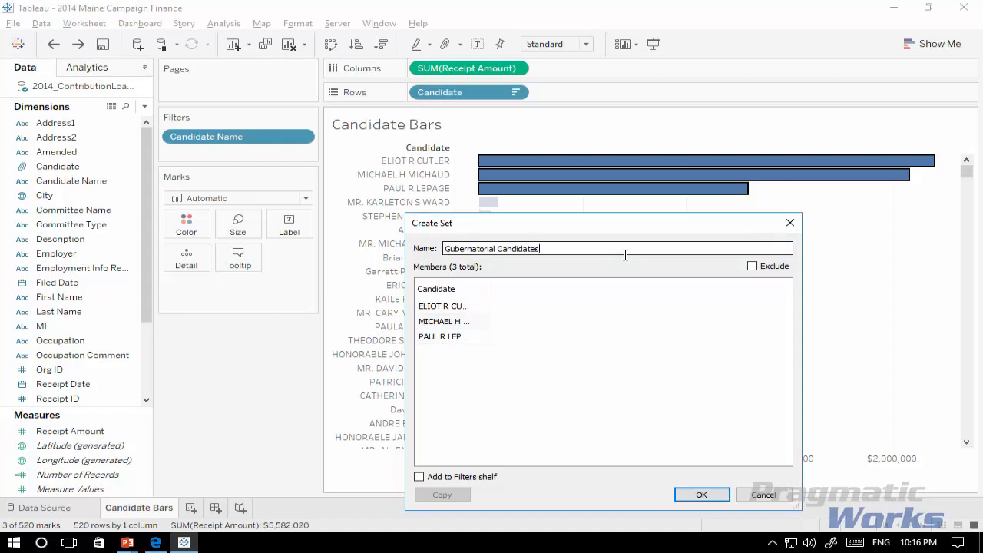
pyautogui.click(419, 477)
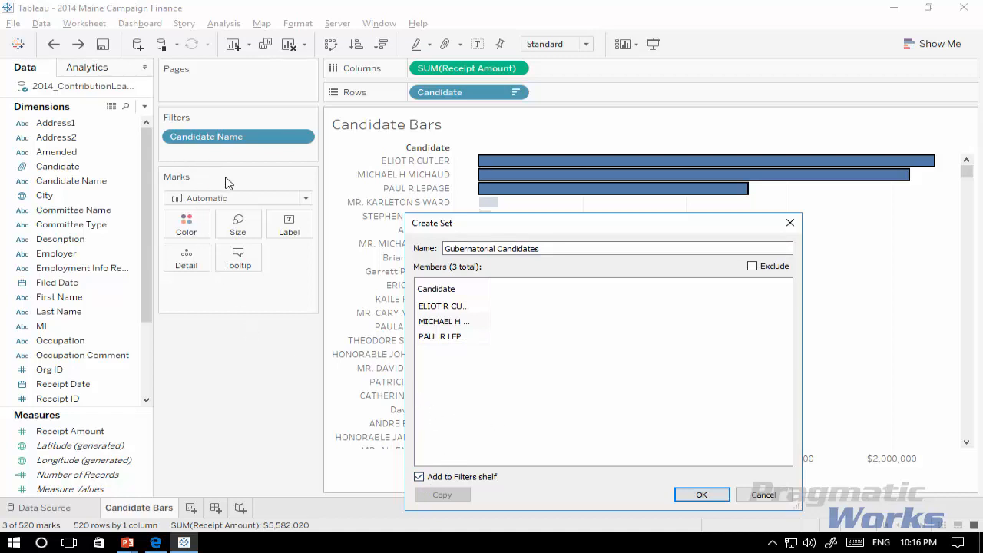
pyautogui.click(706, 494)
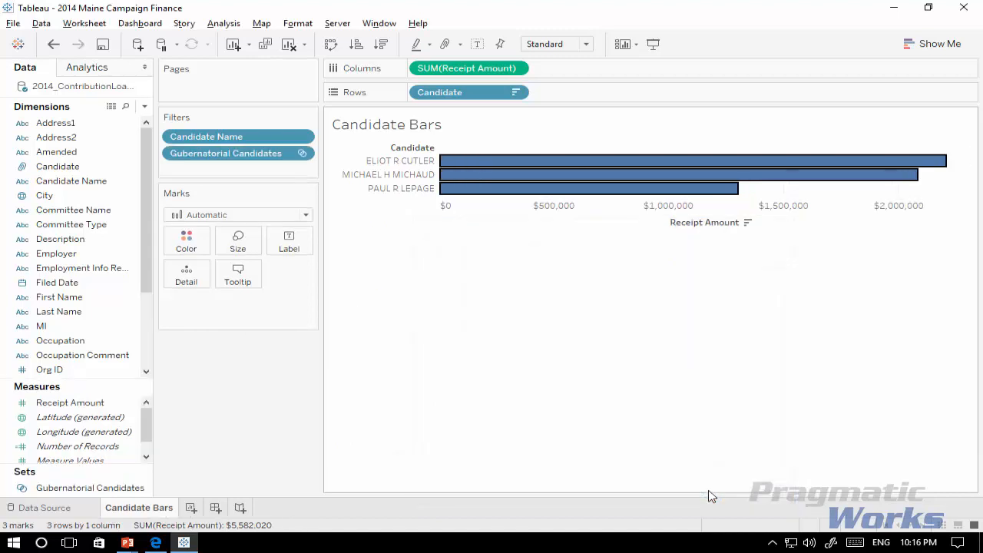
pyautogui.click(499, 285)
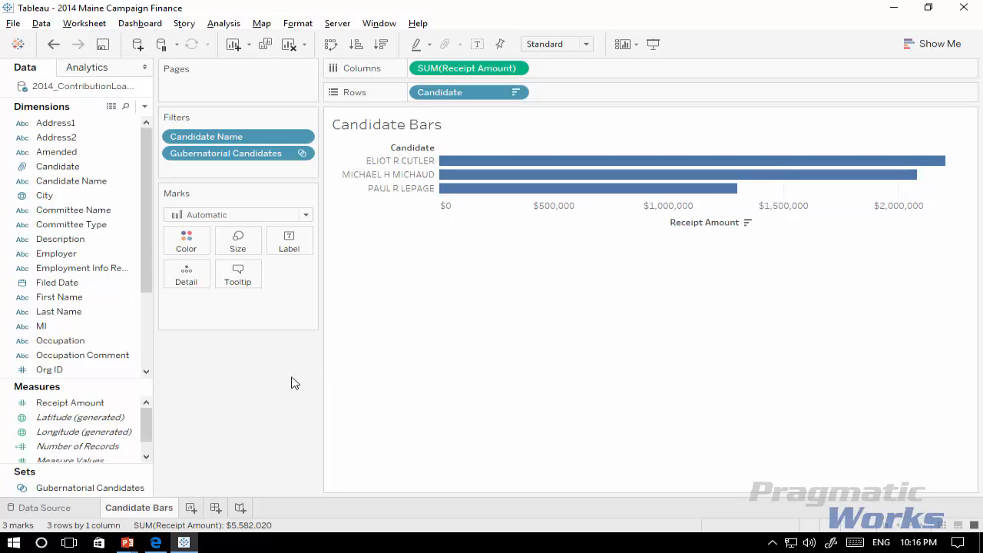
# Step: Add a new blank worksheet to the workbook
pyautogui.click(96, 23)
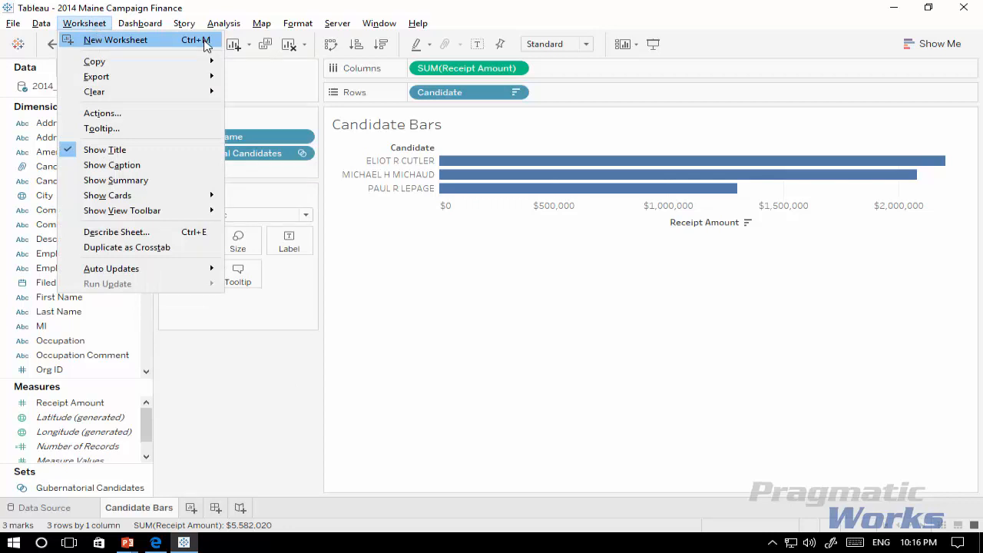
pyautogui.click(223, 3)
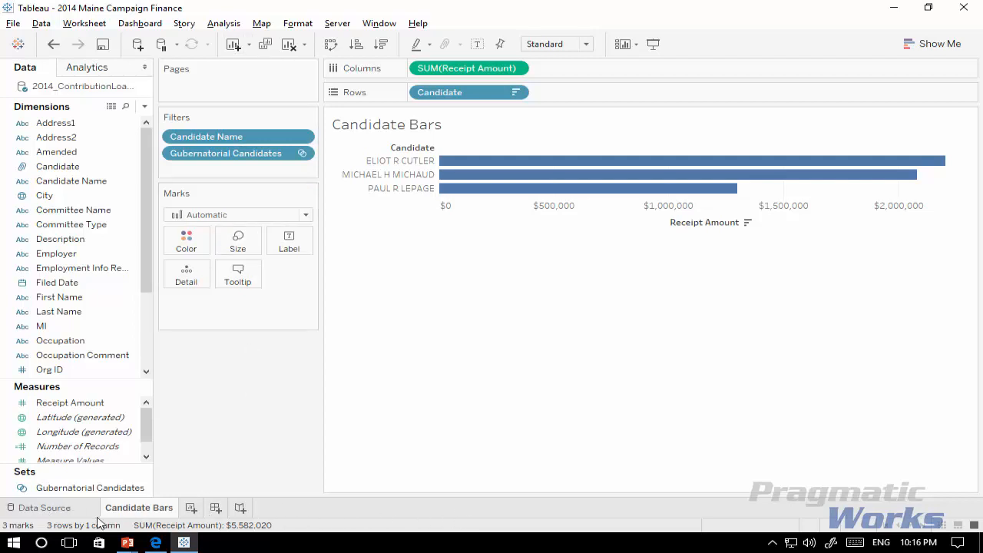
pyautogui.click(191, 507)
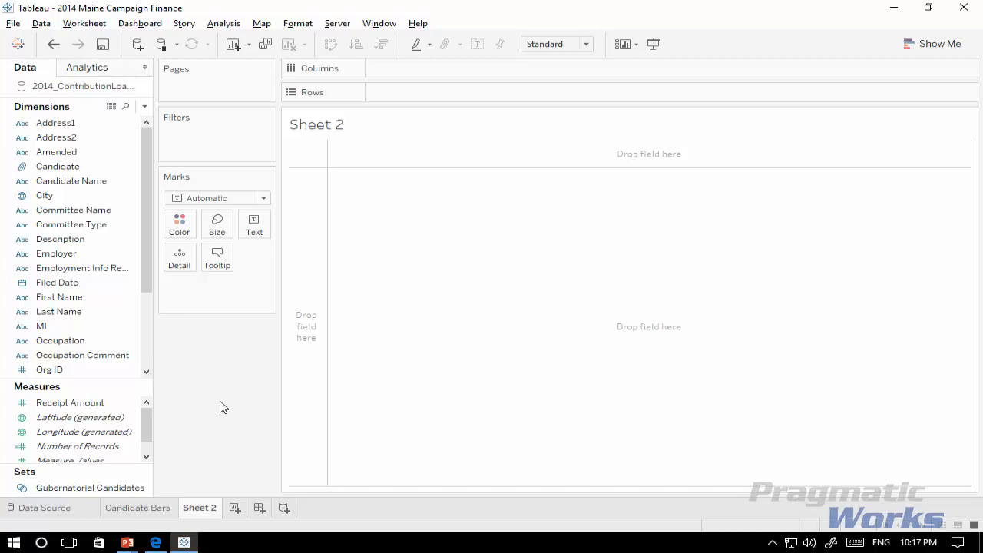
# Step: Build a symbol map from the Zip dimension and the Receipt Amount measure using the recommended chart type
pyautogui.moveTo(147, 270); pyautogui.dragTo(153, 377)
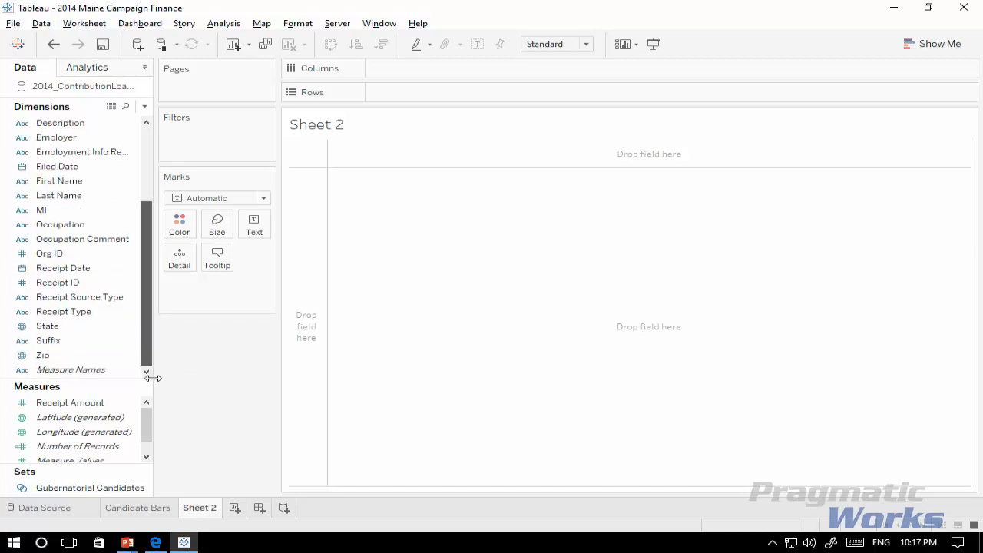
pyautogui.click(76, 357)
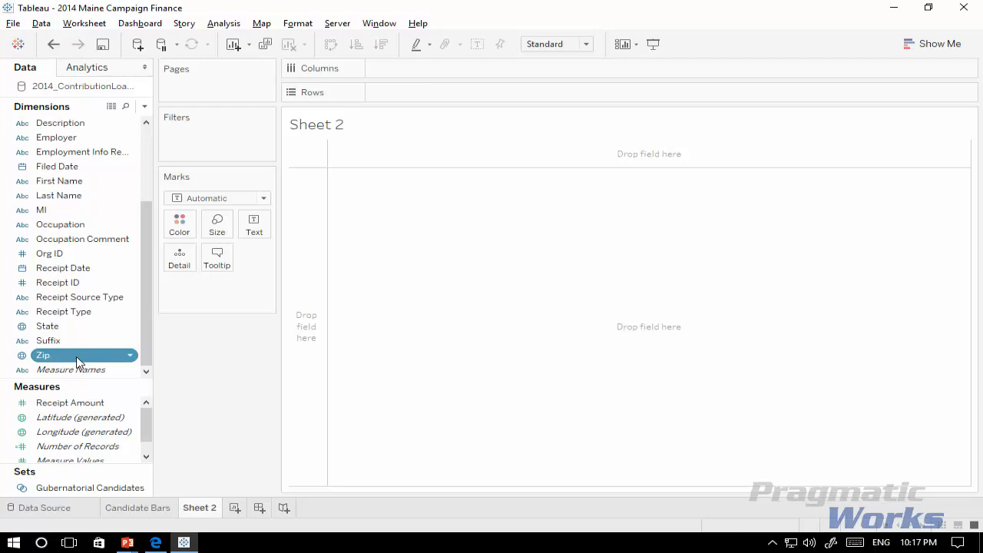
pyautogui.keyDown('ctrl'); pyautogui.click(102, 409); pyautogui.keyUp('ctrl')
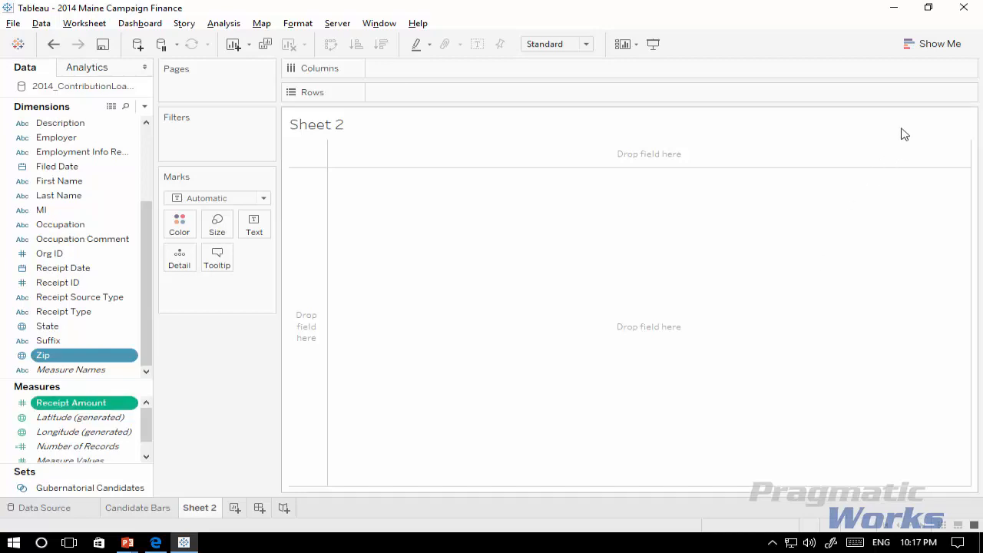
pyautogui.click(934, 43)
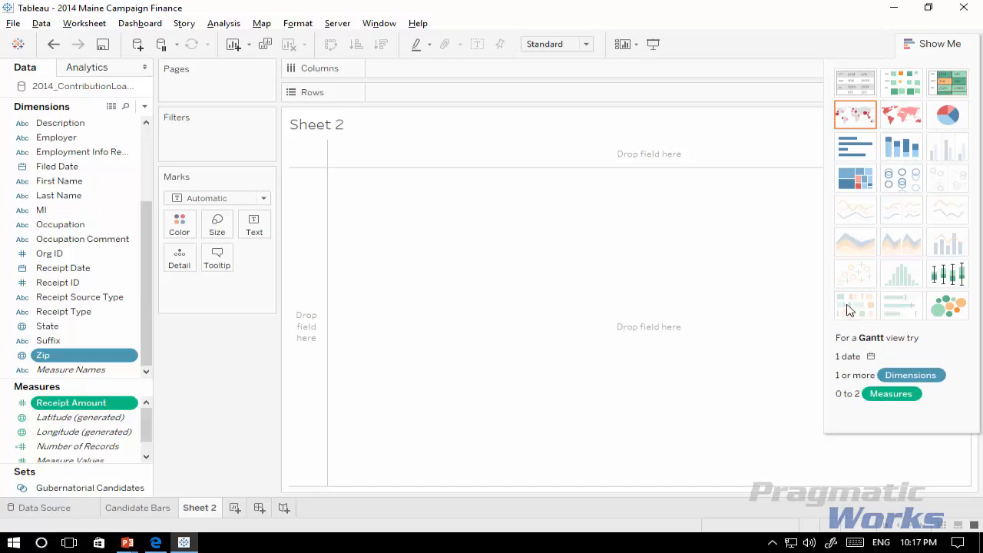
pyautogui.click(856, 114)
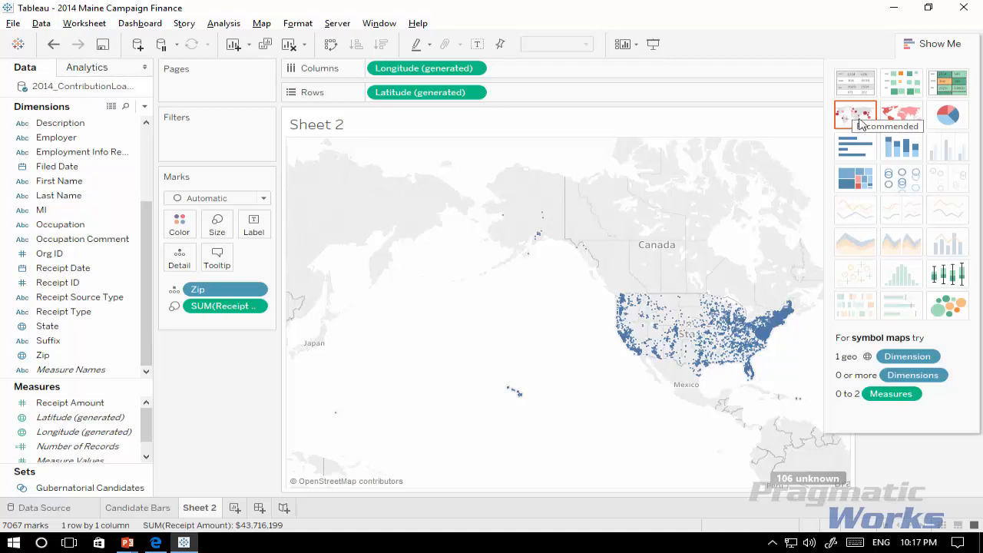
pyautogui.click(924, 46)
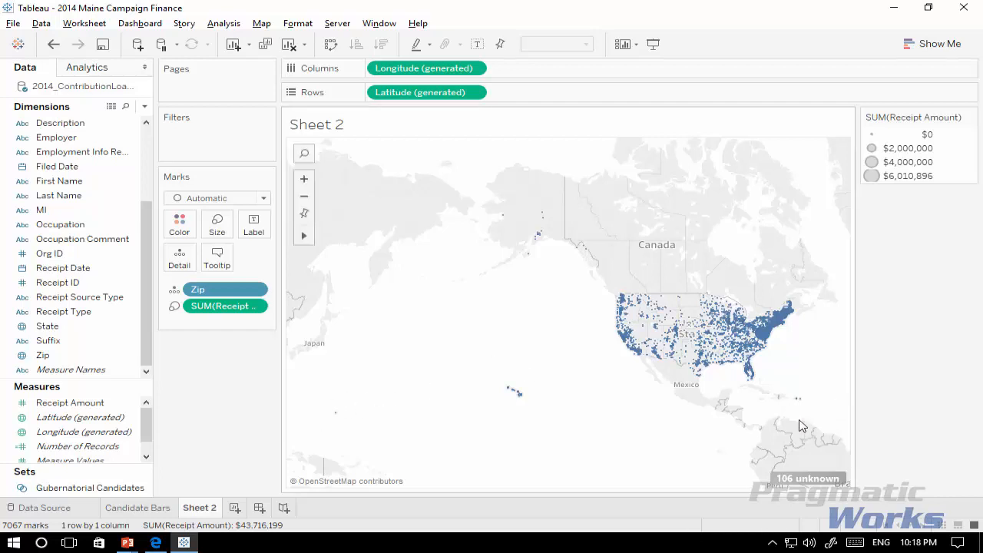
# Step: Filter the map by the Gubernatorial Candidates set
pyautogui.moveTo(796, 482)
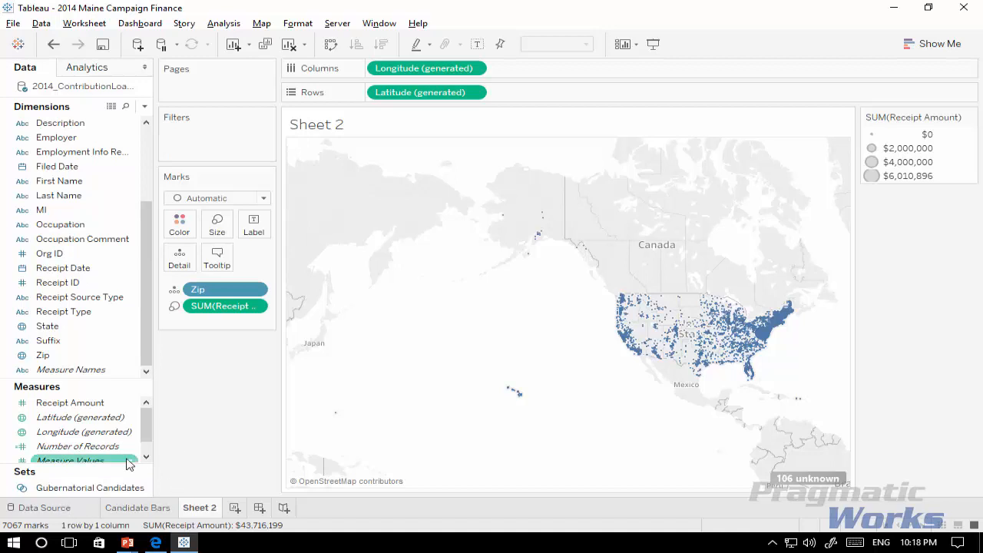
pyautogui.click(62, 489)
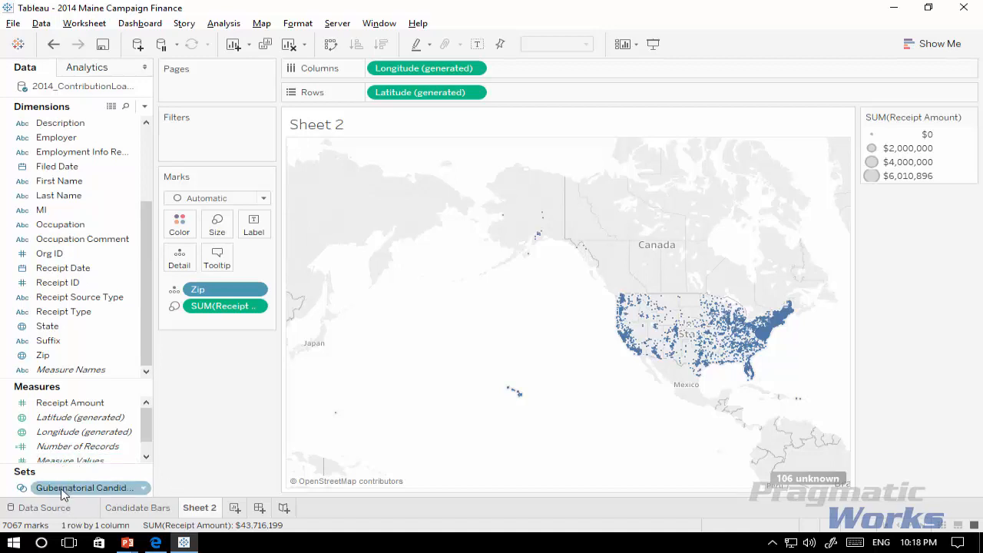
pyautogui.moveTo(62, 491); pyautogui.dragTo(229, 144)
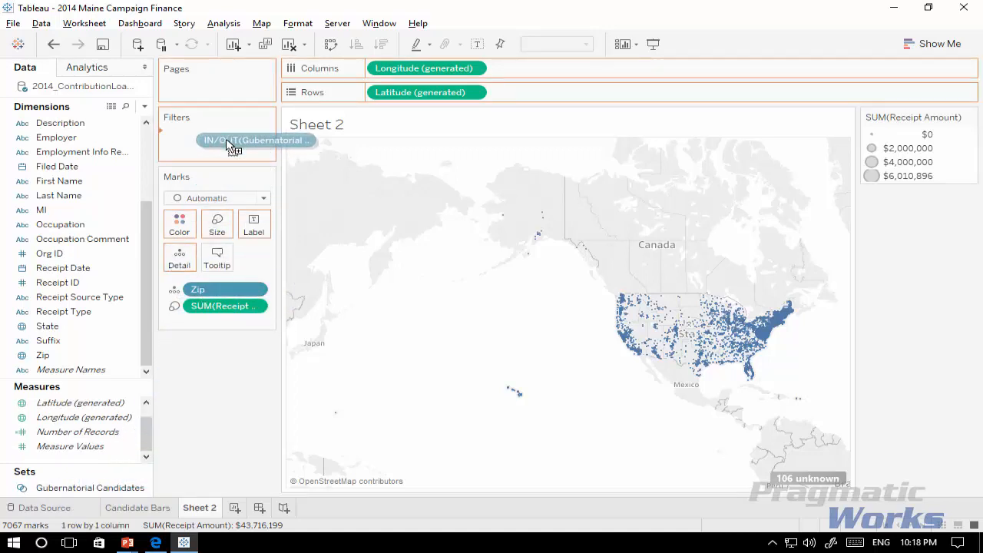
pyautogui.moveTo(228, 146); pyautogui.dragTo(229, 145)
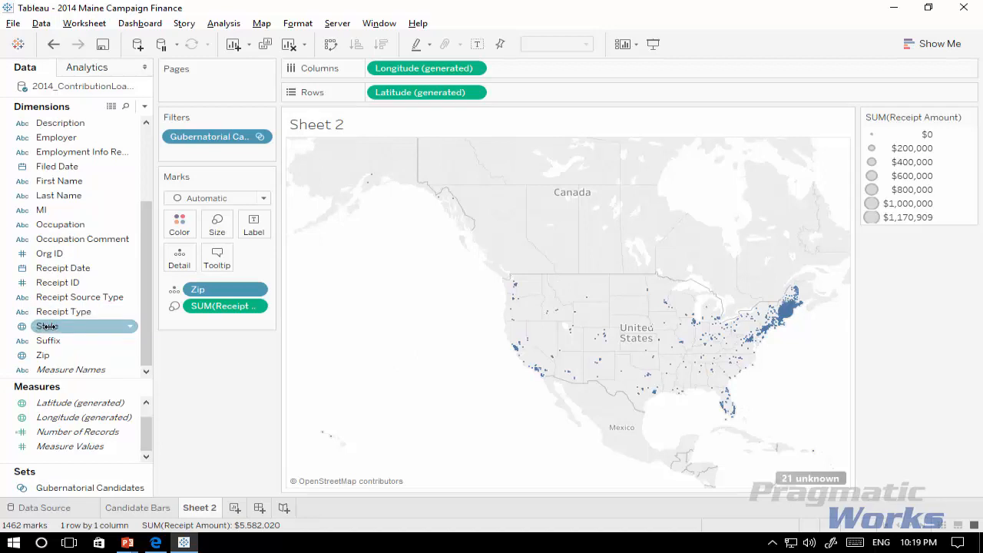
# Step: Add a State filter that keeps only ME on the map
pyautogui.moveTo(47, 326); pyautogui.dragTo(213, 158)
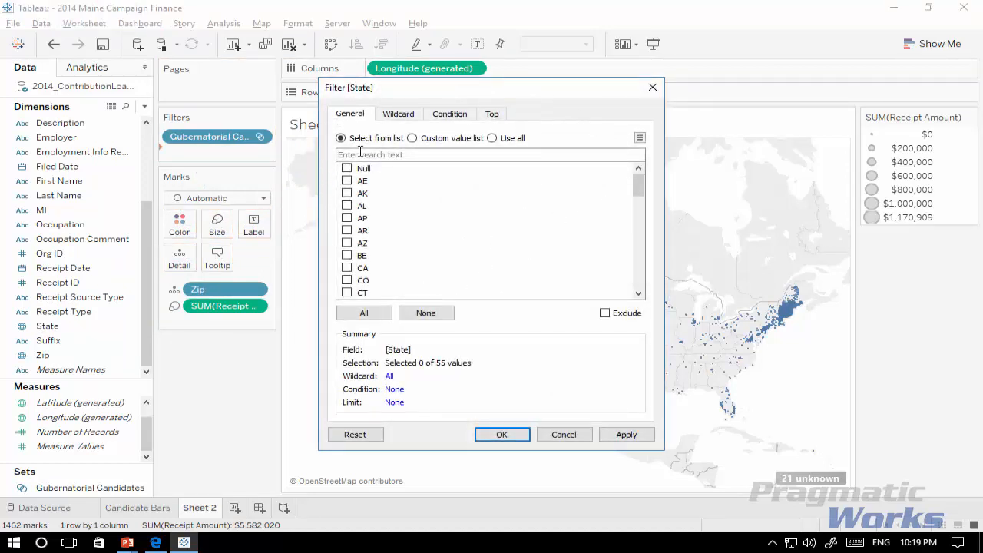
pyautogui.moveTo(634, 178); pyautogui.dragTo(647, 224)
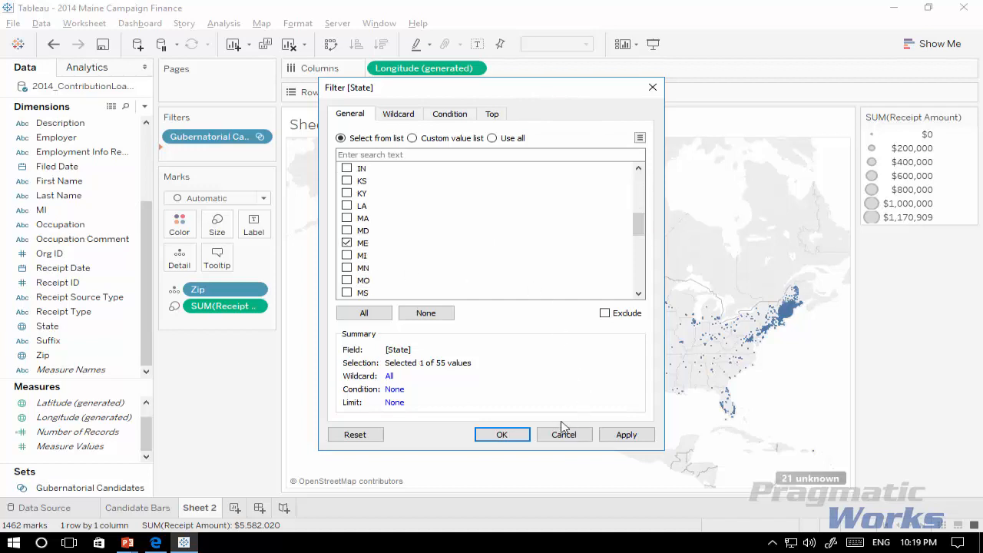
pyautogui.click(627, 435)
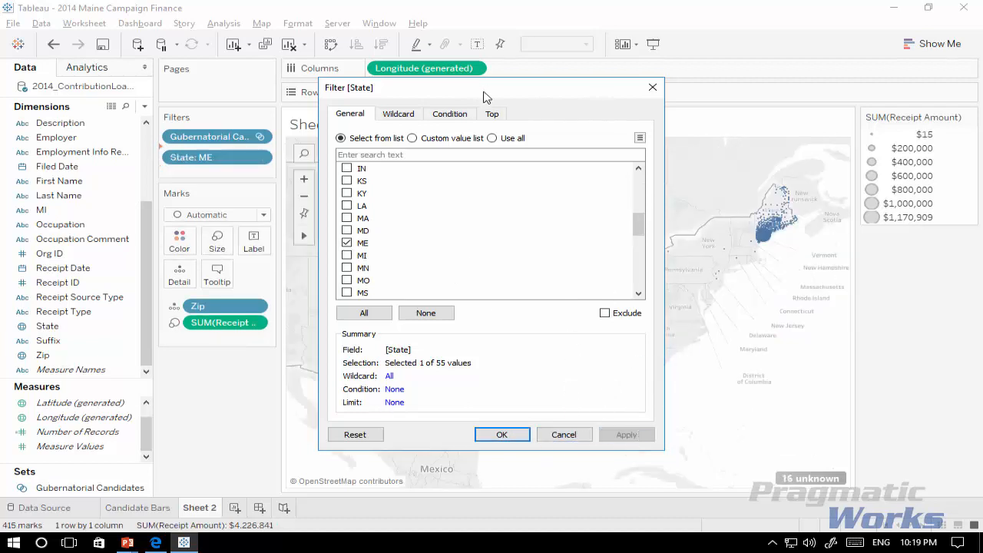
pyautogui.moveTo(484, 92); pyautogui.dragTo(350, 94)
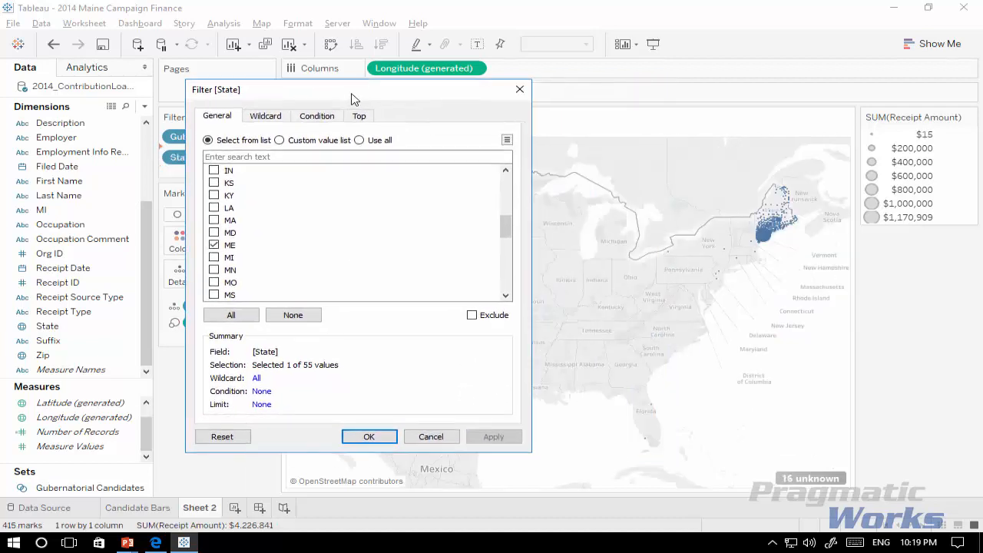
pyautogui.click(368, 436)
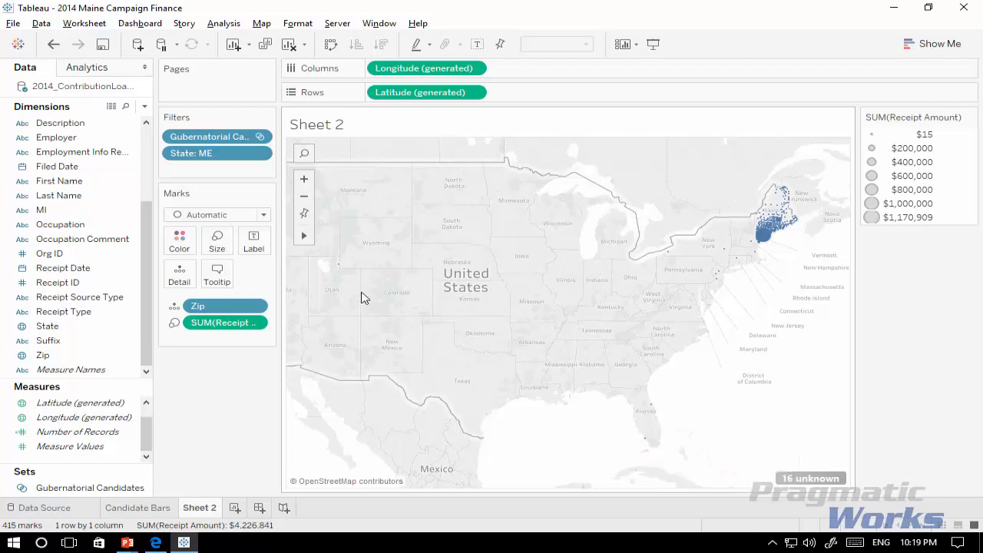
pyautogui.moveTo(340, 270)
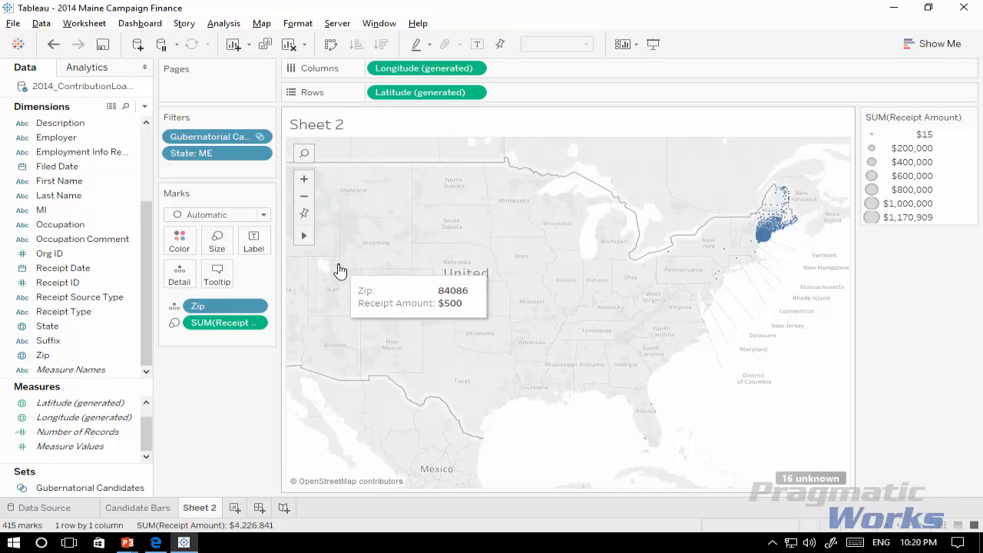
pyautogui.rightClick(340, 267)
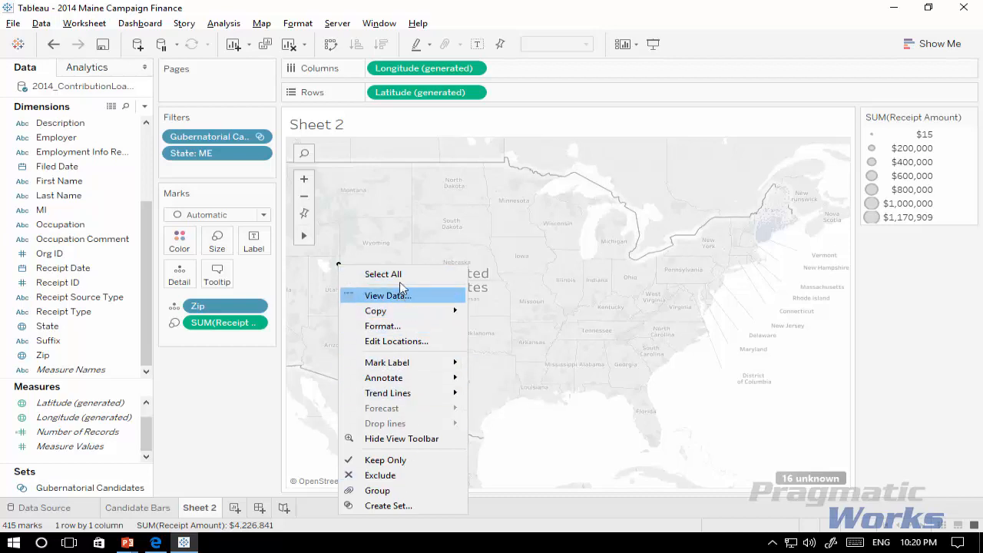
pyautogui.click(377, 251)
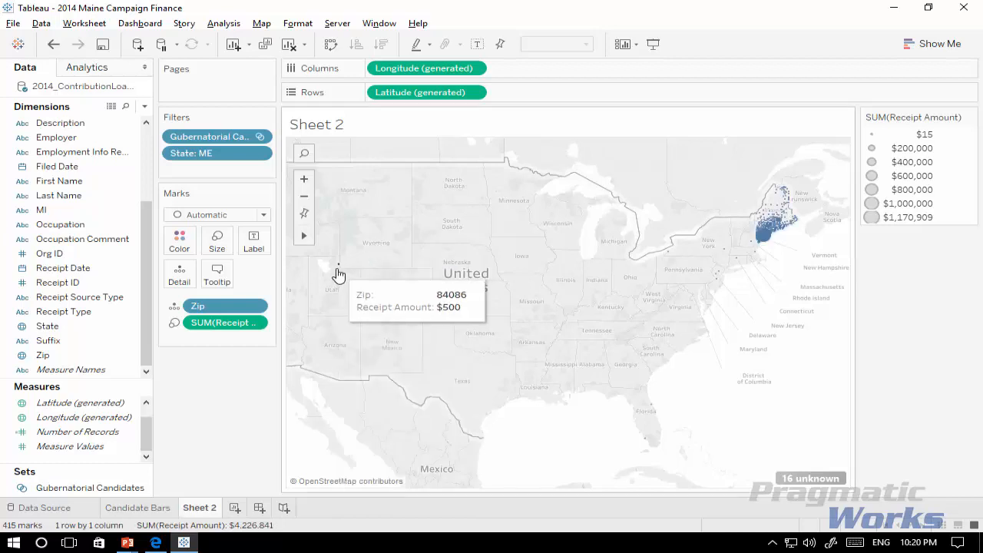
# Step: View the data behind the lone mark near Utah and move the data window clear of it
pyautogui.click(338, 266)
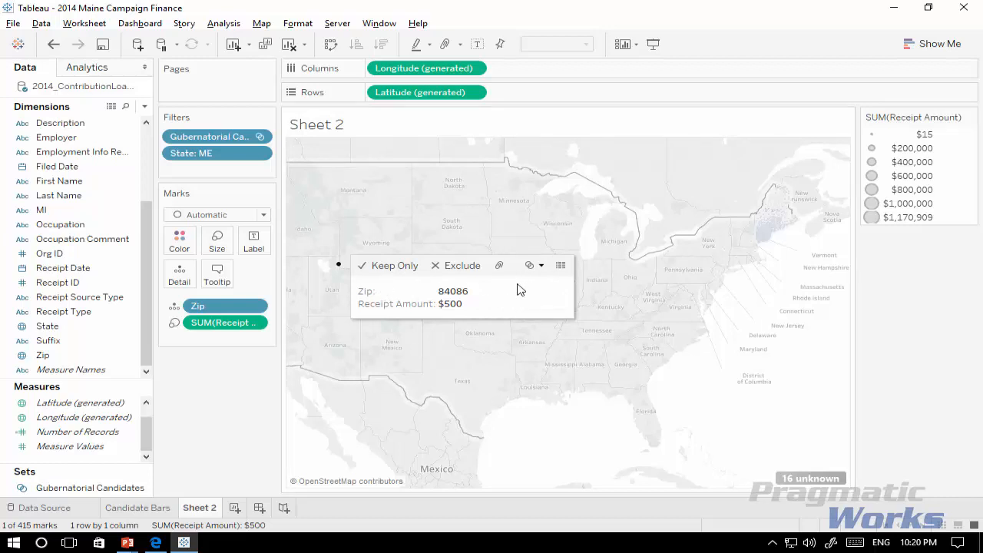
pyautogui.click(561, 266)
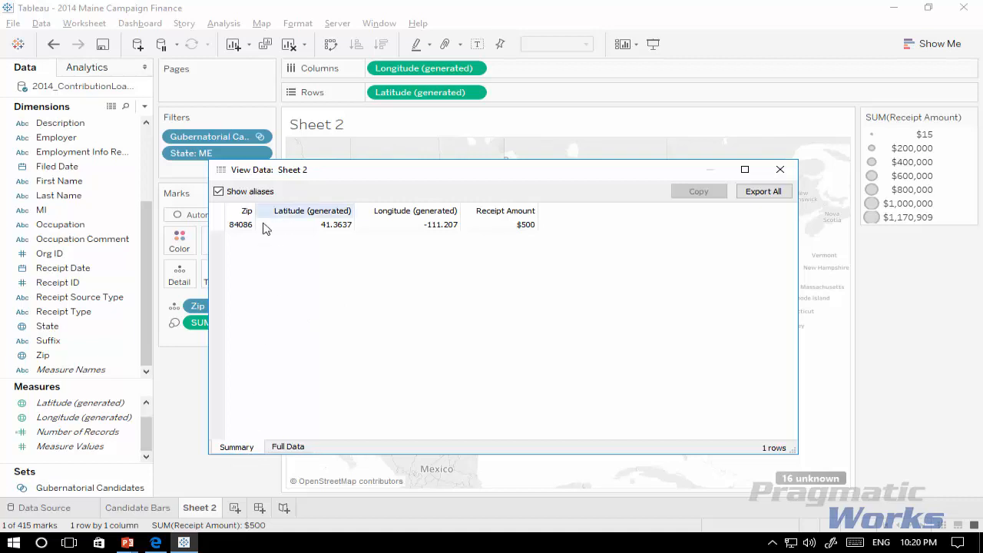
pyautogui.moveTo(359, 163); pyautogui.dragTo(458, 259)
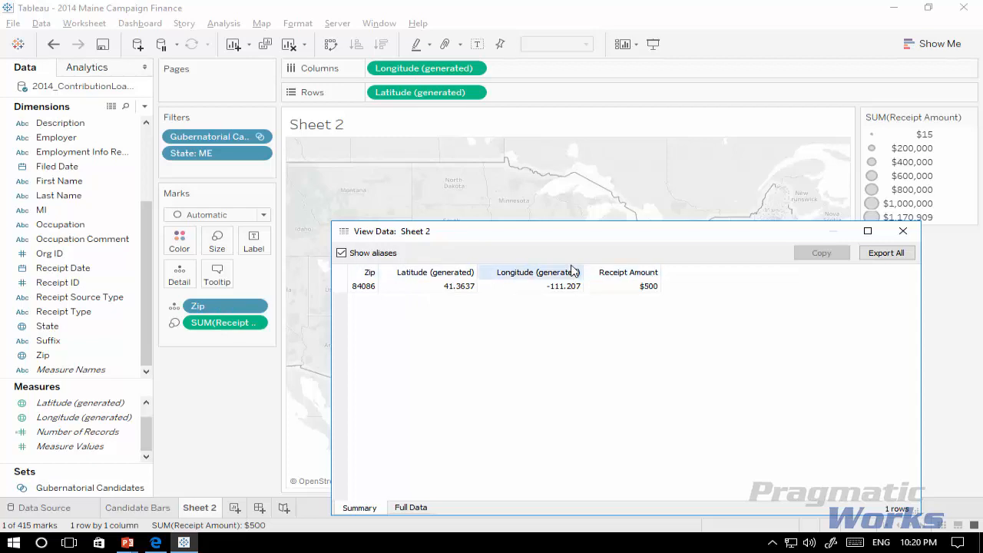
# Step: Place the Receipt Amount column directly after Zip in the summary data and show the mark's full data
pyautogui.moveTo(647, 275); pyautogui.dragTo(384, 273)
pyautogui.click(522, 334)
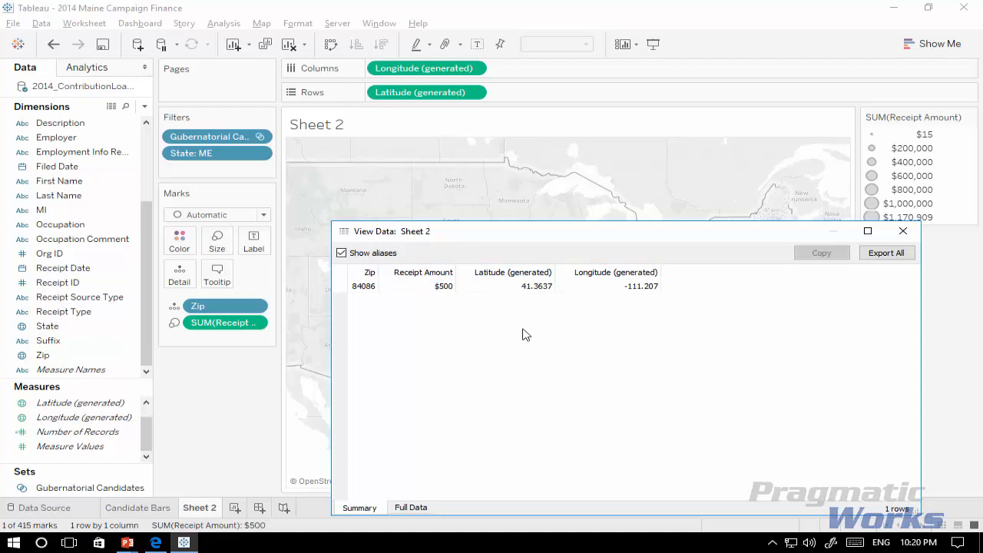
pyautogui.click(423, 509)
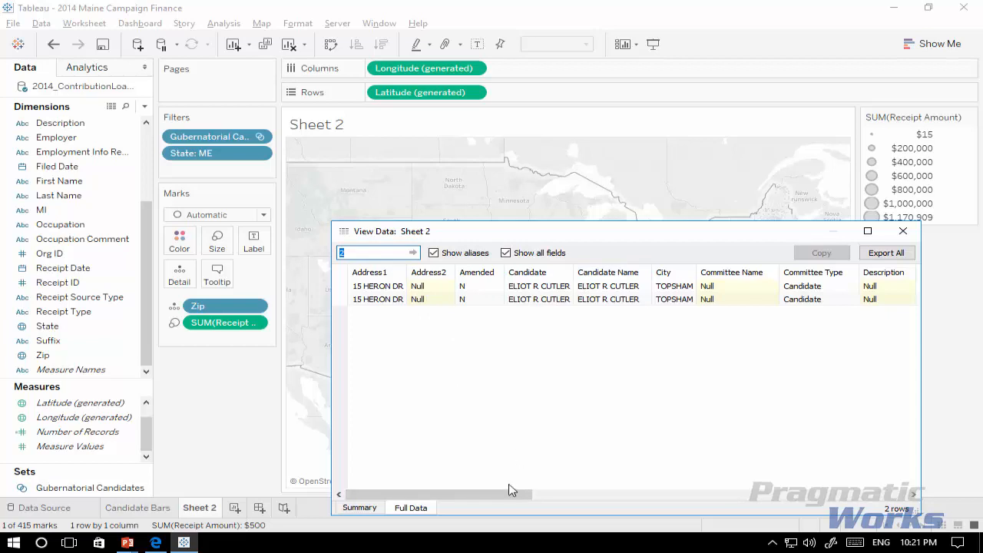
# Step: Examine the mark's full data across to the State, Zip and Receipt Amount columns, then close the data window and deselect the mark
pyautogui.moveTo(526, 499); pyautogui.dragTo(651, 499)
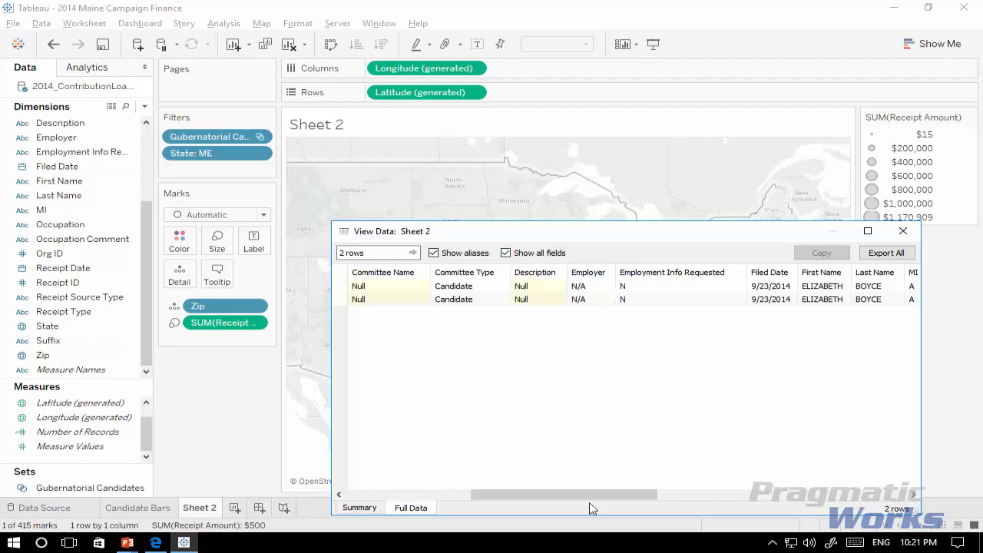
pyautogui.moveTo(588, 496); pyautogui.dragTo(843, 509)
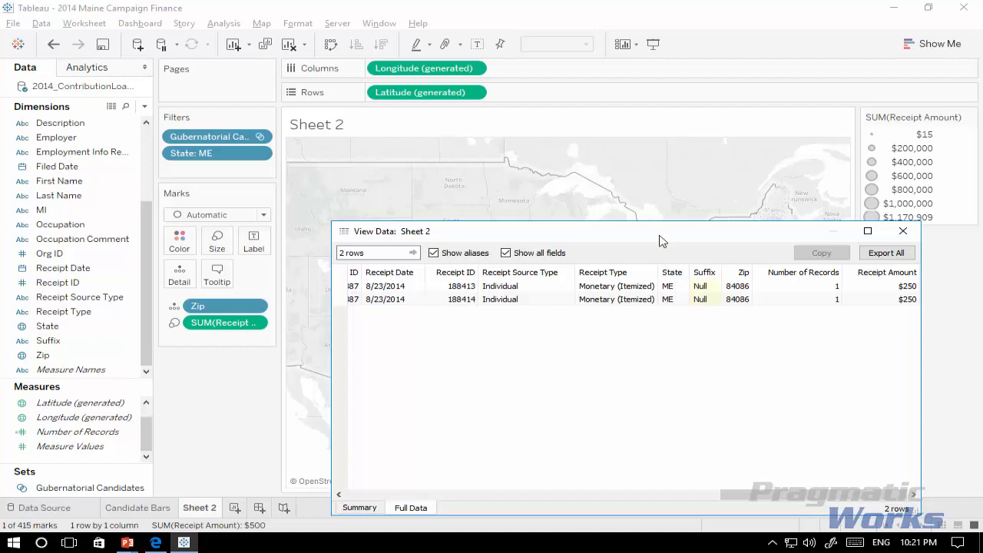
pyautogui.moveTo(658, 240); pyautogui.dragTo(666, 331)
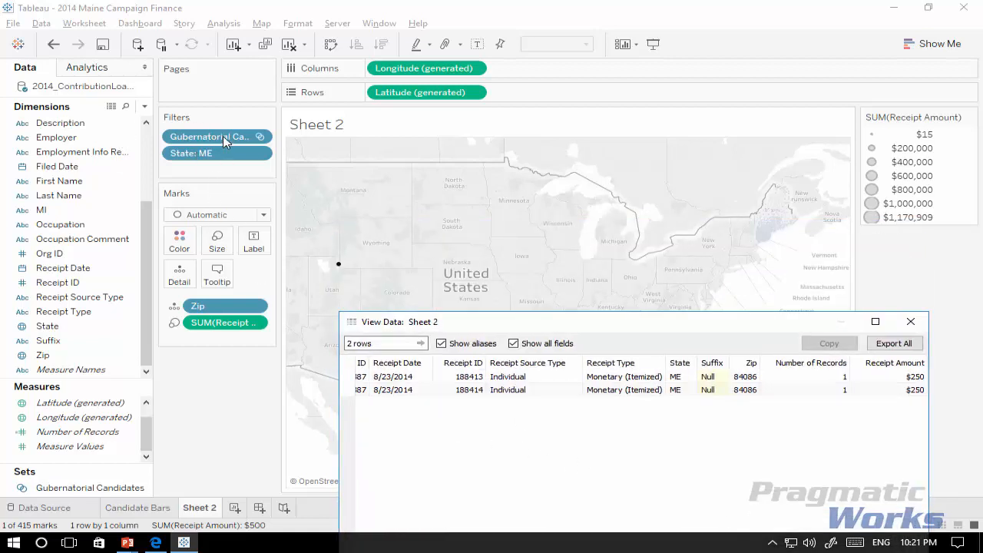
pyautogui.moveTo(603, 326); pyautogui.dragTo(556, 292)
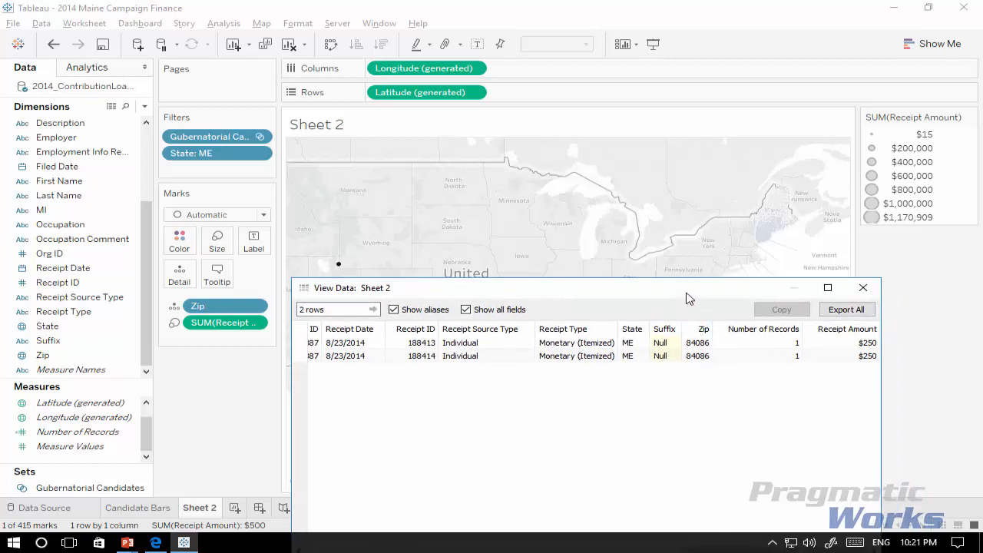
pyautogui.moveTo(687, 296); pyautogui.dragTo(703, 319)
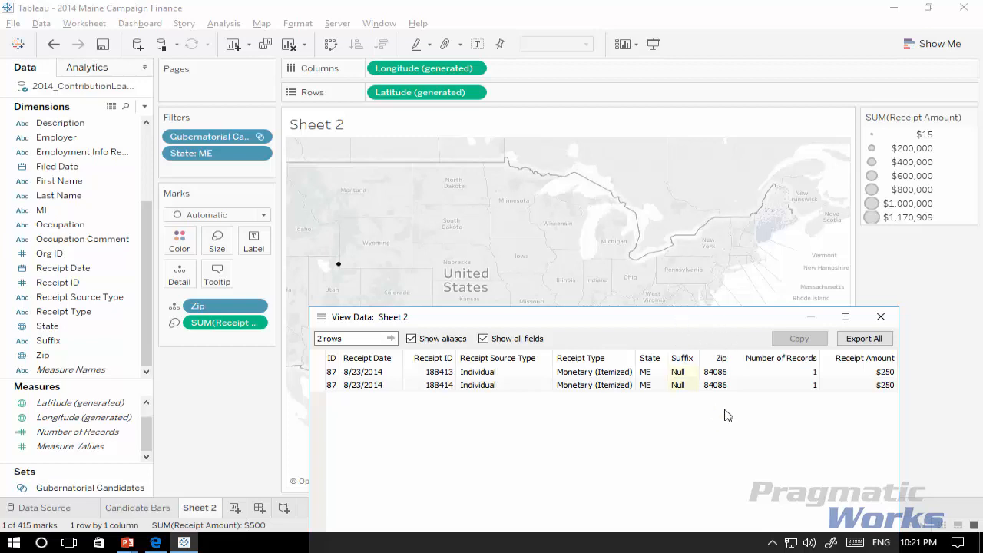
pyautogui.moveTo(705, 320); pyautogui.dragTo(666, 306)
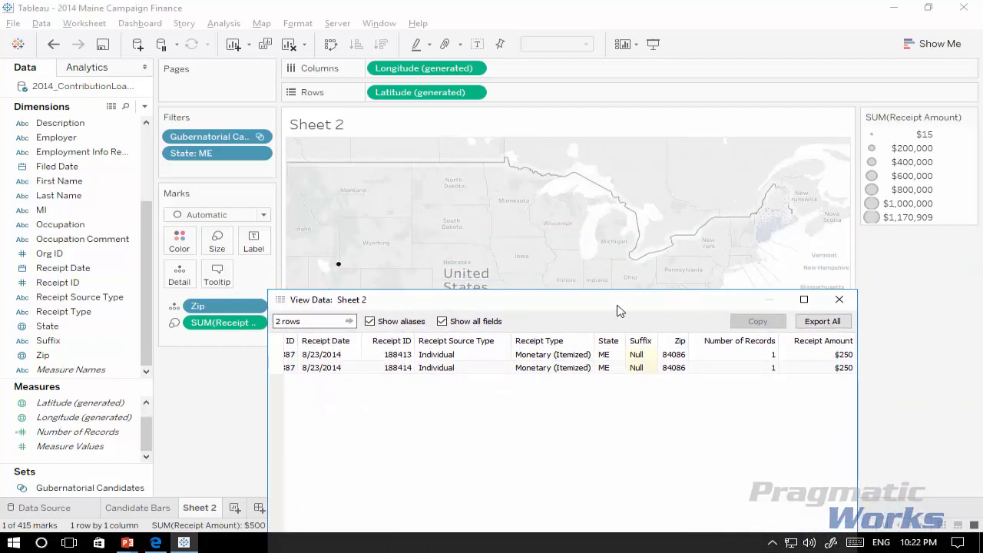
pyautogui.moveTo(620, 310); pyautogui.dragTo(578, 202)
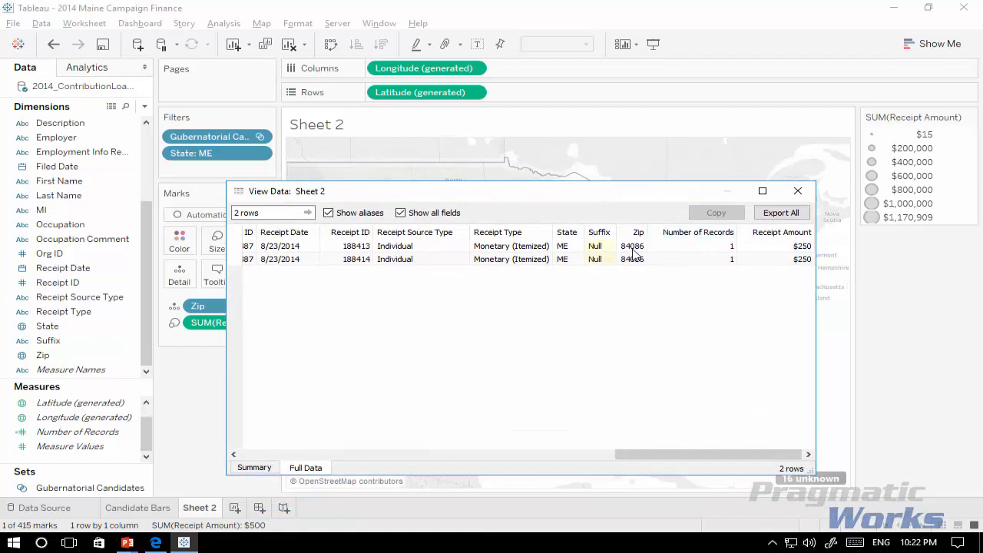
pyautogui.click(799, 192)
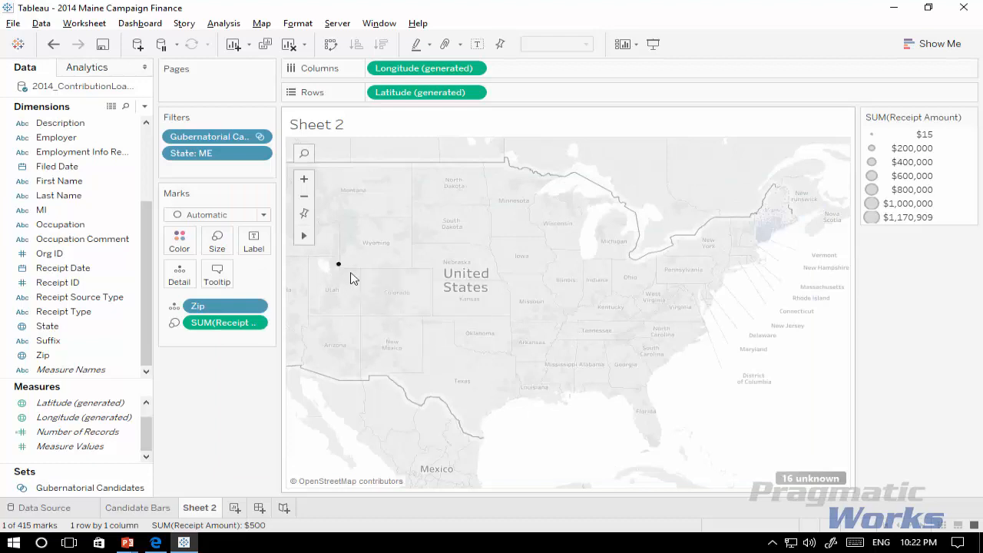
pyautogui.click(377, 310)
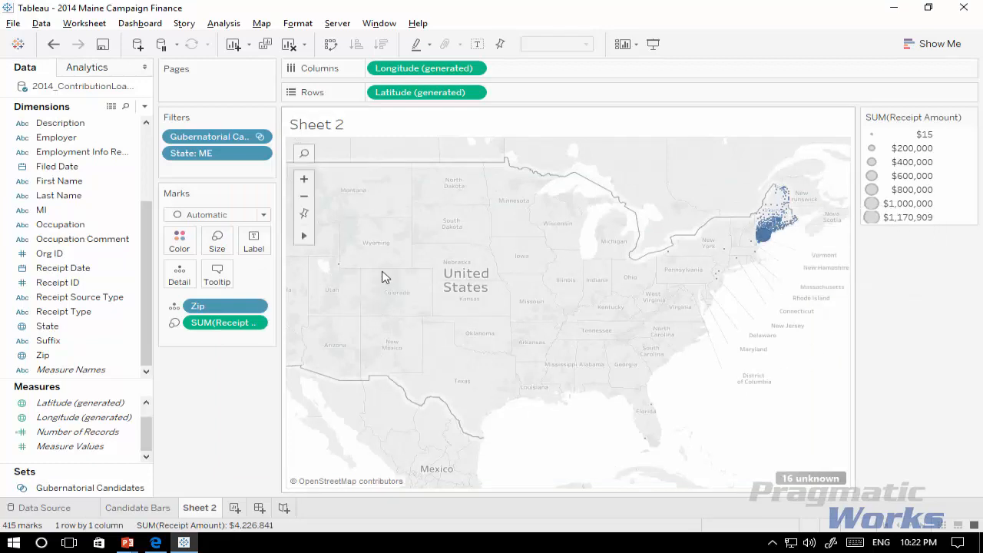
# Step: Lasso the marks inside Maine on the map, keep only those, and clear the selection
pyautogui.moveTo(303, 238)
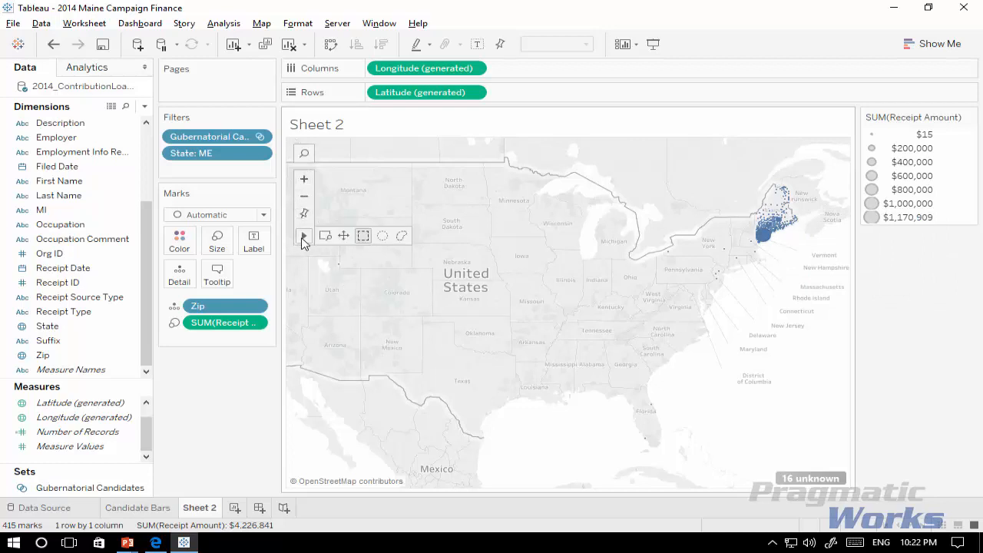
pyautogui.click(402, 238)
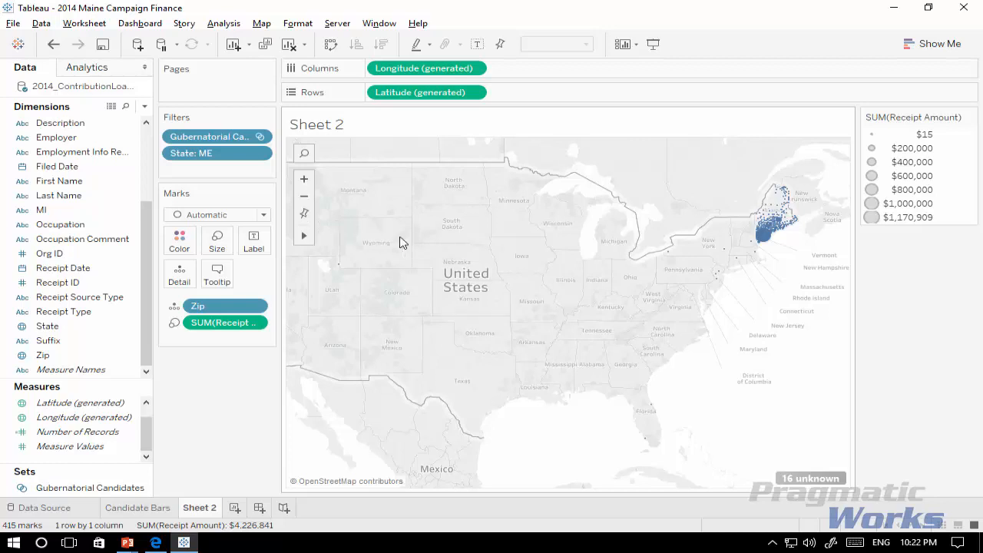
pyautogui.moveTo(775, 183)
pyautogui.mouseDown()
pyautogui.moveTo(749, 208)
pyautogui.moveTo(763, 251)
pyautogui.moveTo(794, 245)
pyautogui.moveTo(809, 216)
pyautogui.moveTo(782, 178)
pyautogui.mouseUp()
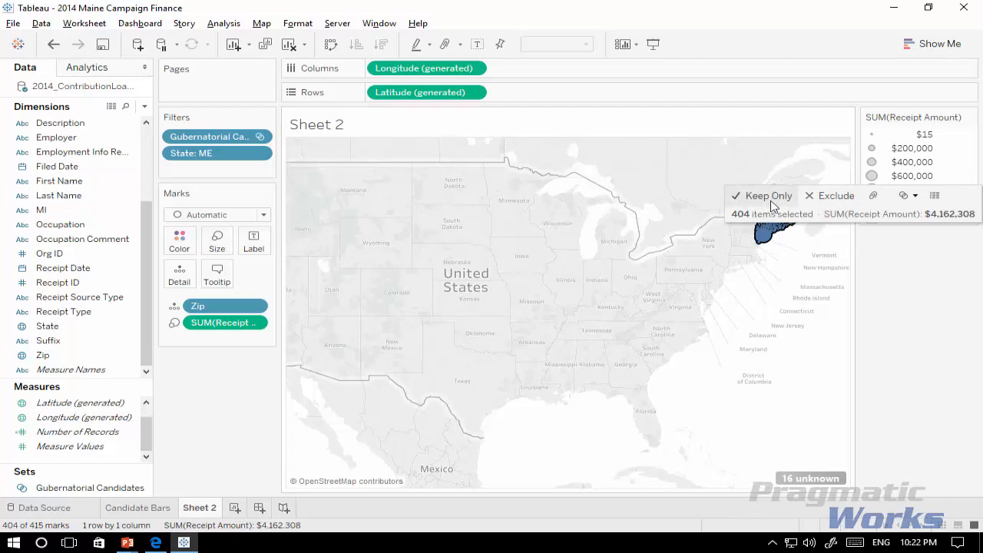
pyautogui.click(773, 198)
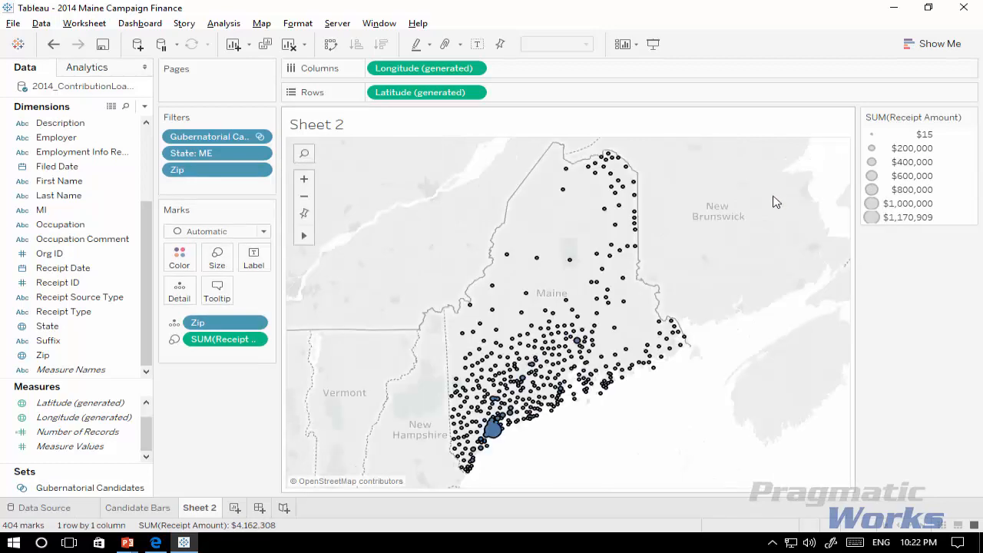
pyautogui.click(645, 426)
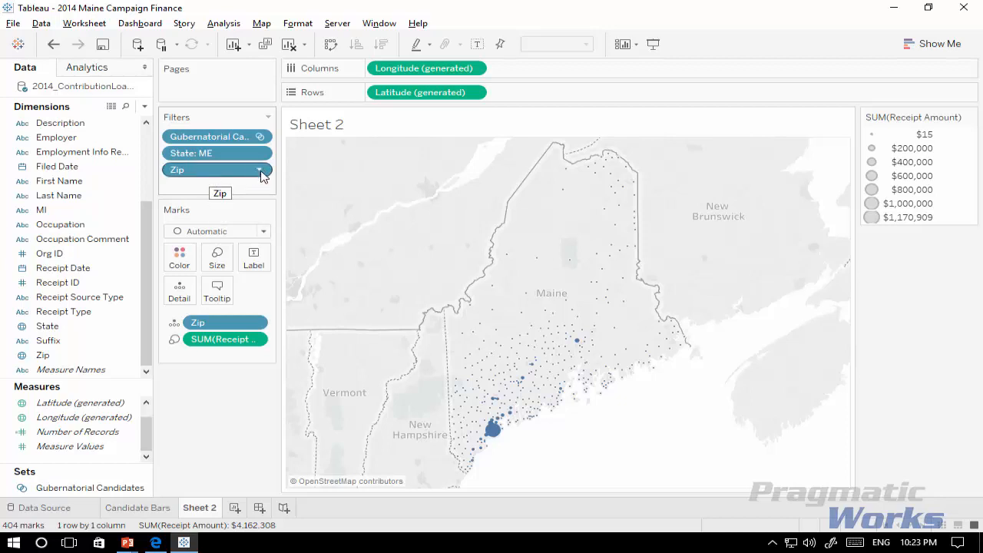
# Step: Apply the Zip filter to all worksheets using this data source and check it on the Candidate Bars sheet
pyautogui.rightClick(216, 175)
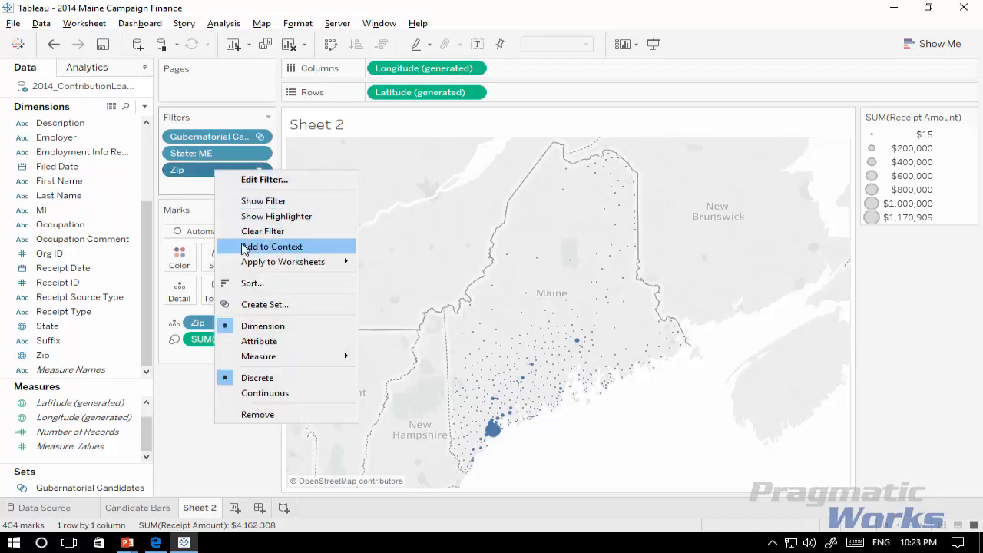
pyautogui.moveTo(247, 265)
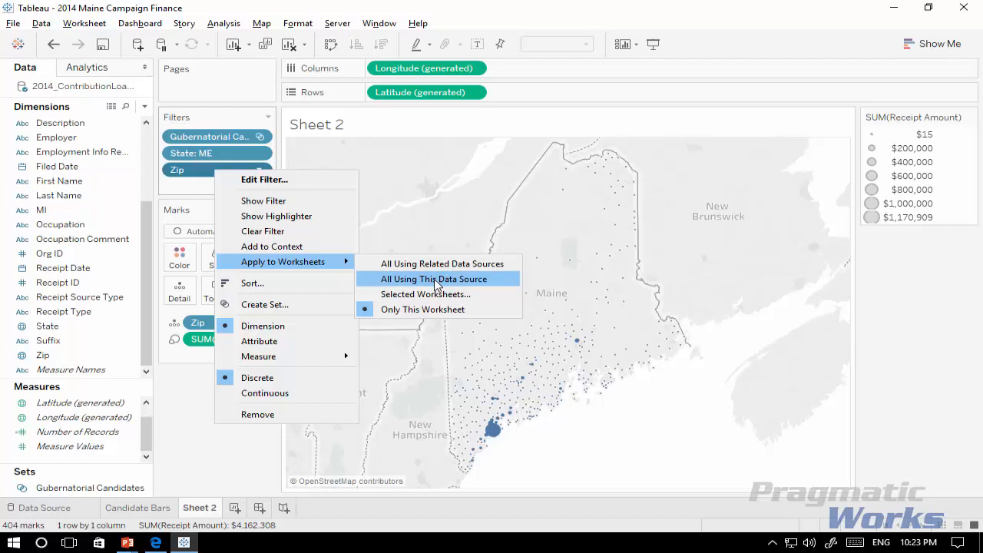
pyautogui.click(435, 281)
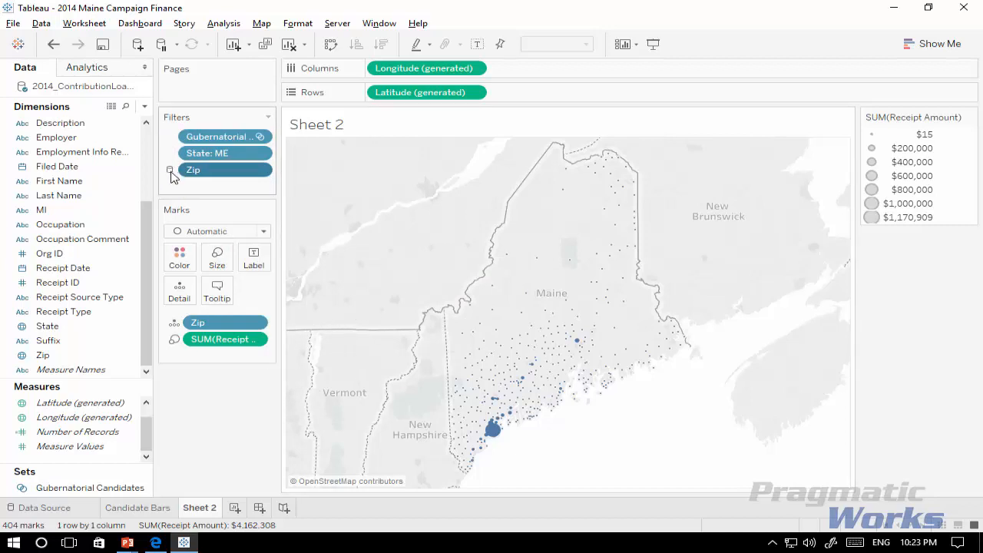
pyautogui.click(156, 511)
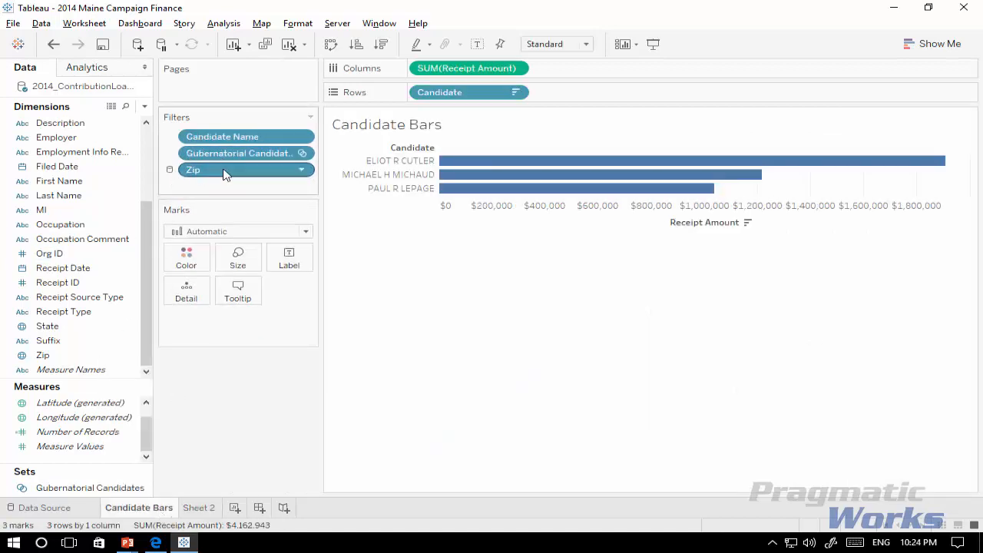
# Step: Return to Sheet 2 and color the map marks by the Candidate dimension
pyautogui.click(205, 508)
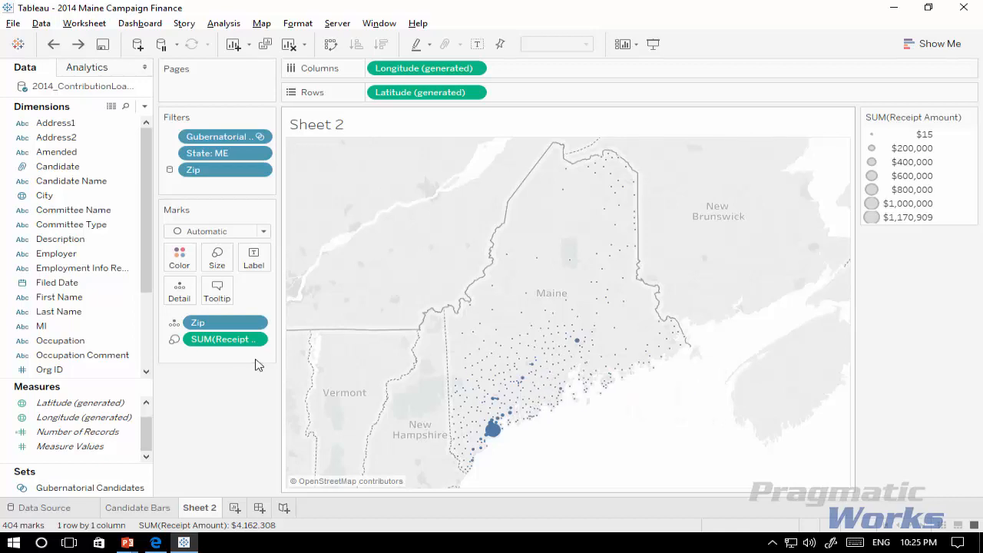
pyautogui.click(38, 169)
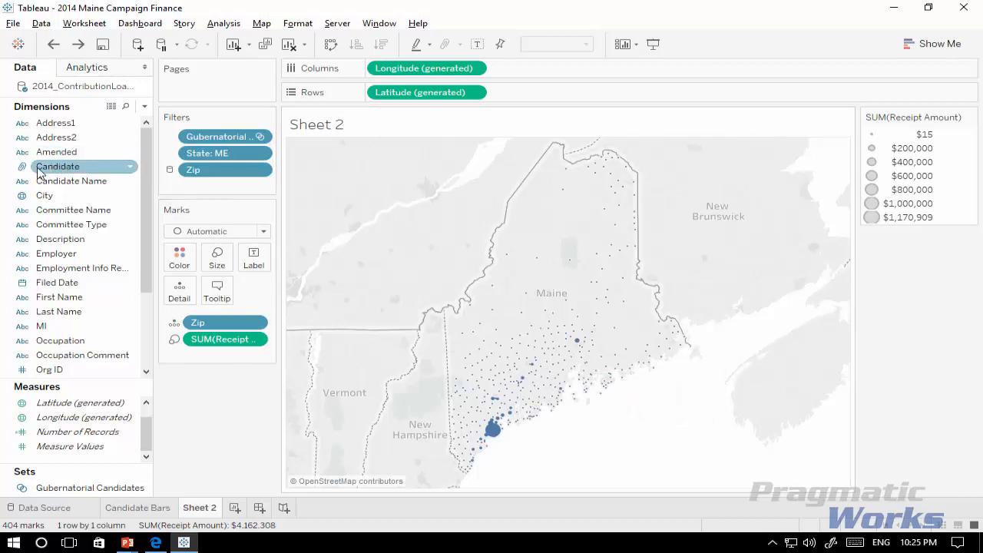
pyautogui.moveTo(39, 169); pyautogui.dragTo(176, 260)
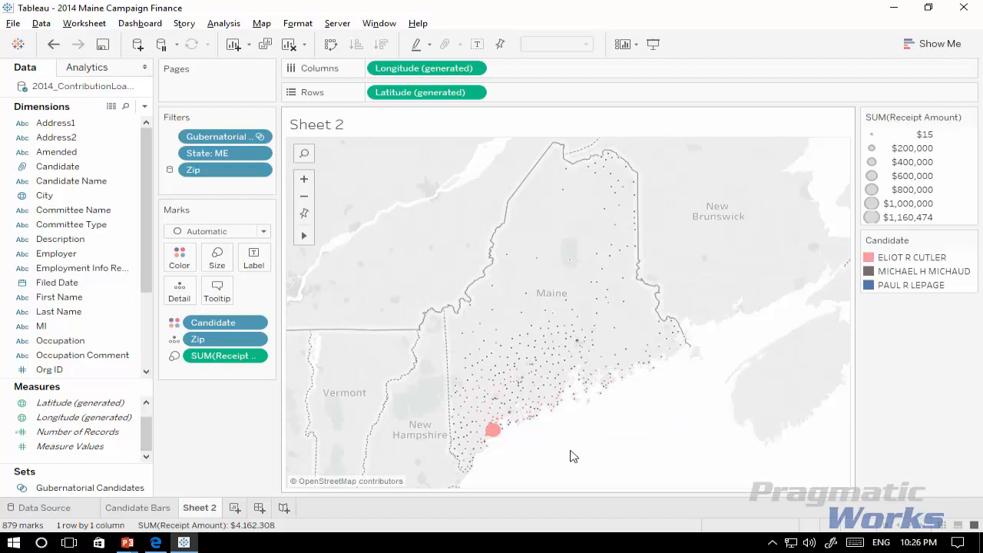
# Step: View the data behind the largest mark on Maine's southern coast, move the data window clear of it, and show its full data
pyautogui.moveTo(493, 433)
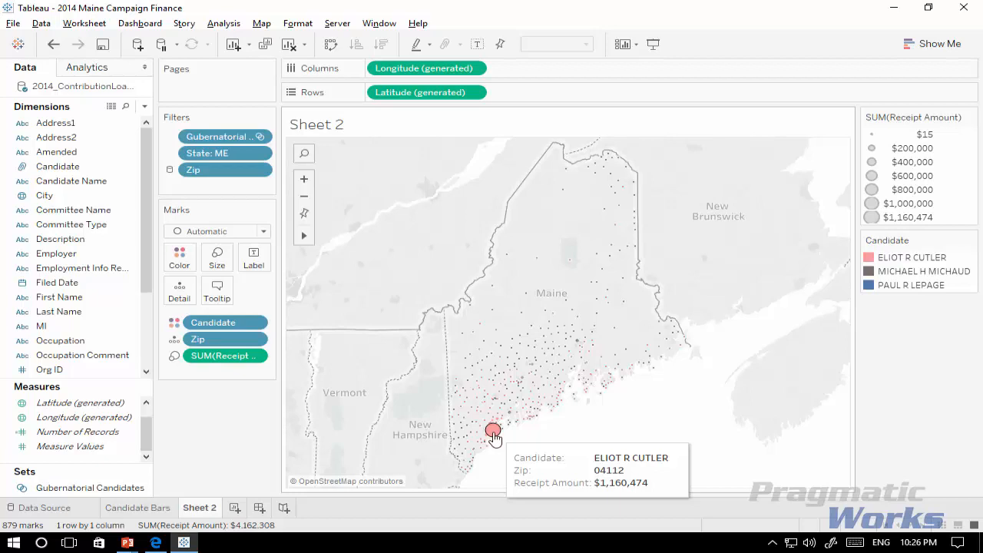
pyautogui.rightClick(494, 435)
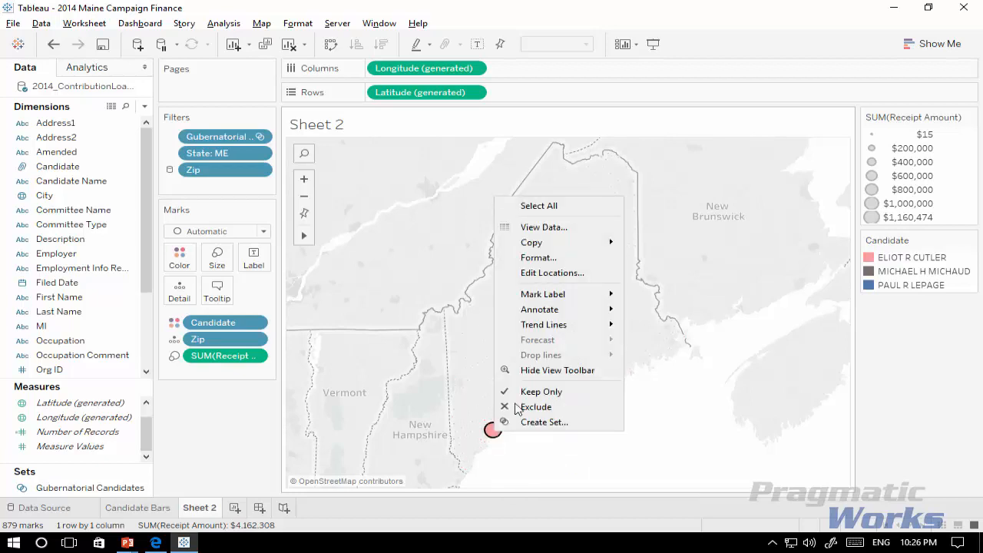
pyautogui.click(577, 229)
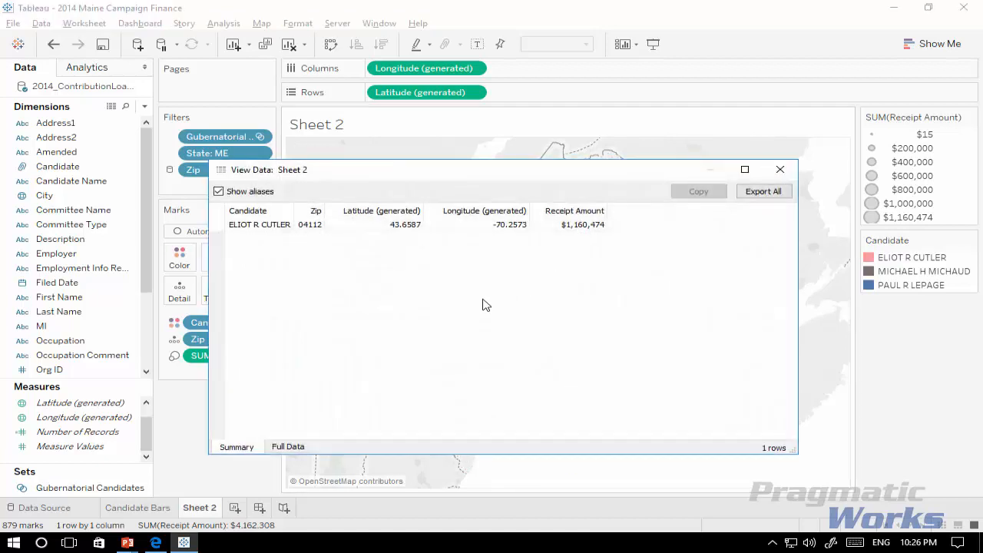
pyautogui.moveTo(519, 178); pyautogui.dragTo(645, 118)
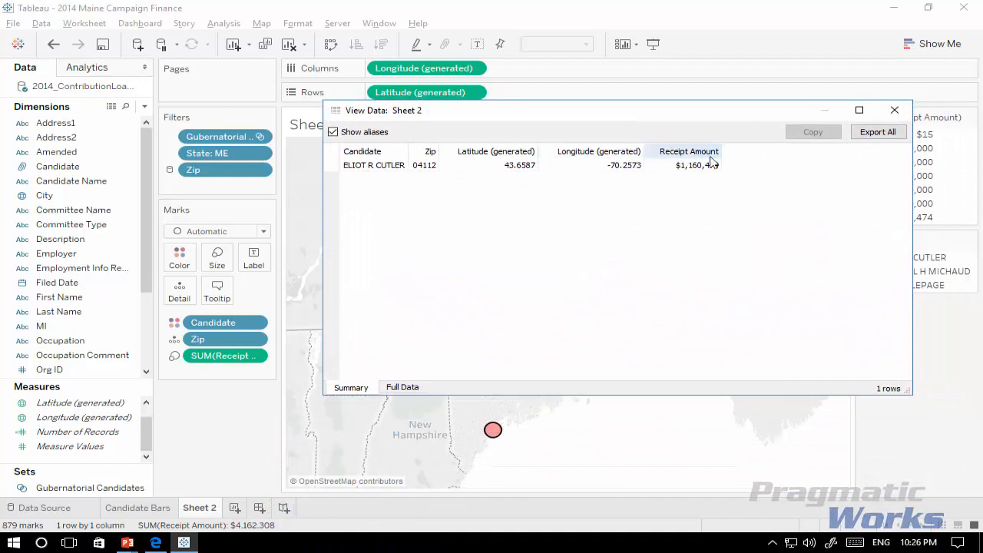
pyautogui.click(414, 388)
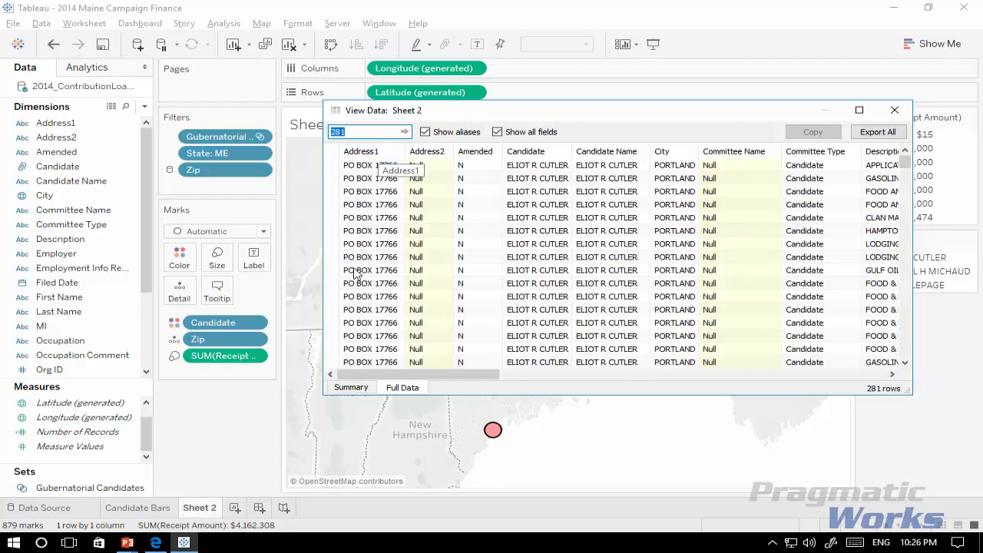
# Step: Examine the contributor First Name and Last Name columns throughout the mark's full data, then close the data window
pyautogui.moveTo(419, 375); pyautogui.dragTo(649, 379)
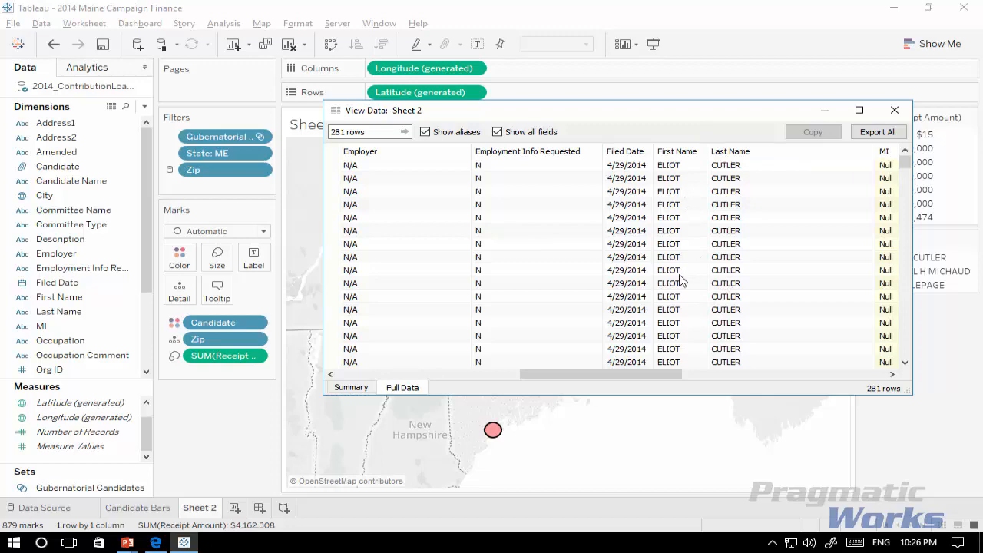
pyautogui.moveTo(607, 116); pyautogui.dragTo(652, 140)
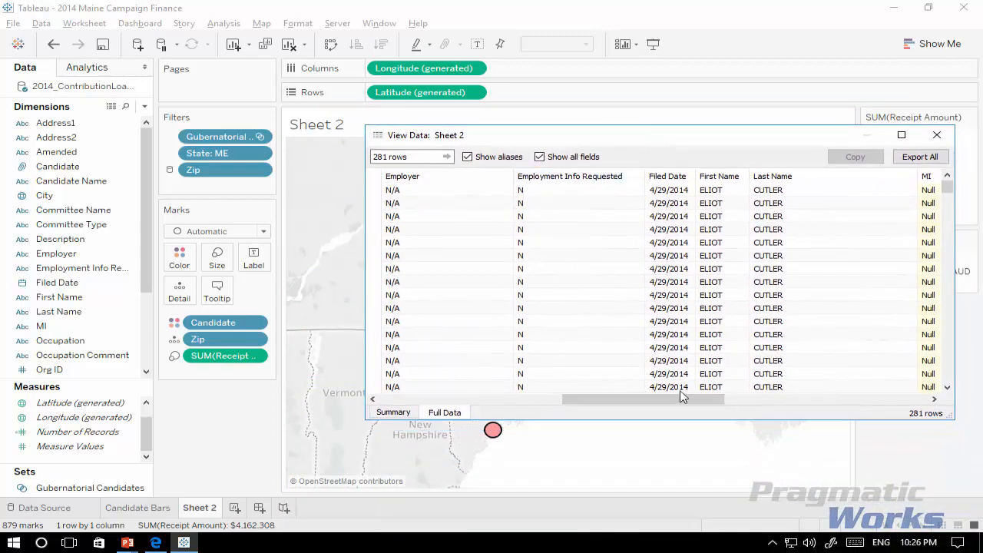
pyautogui.moveTo(669, 321); pyautogui.dragTo(675, 352)
pyautogui.click(864, 269)
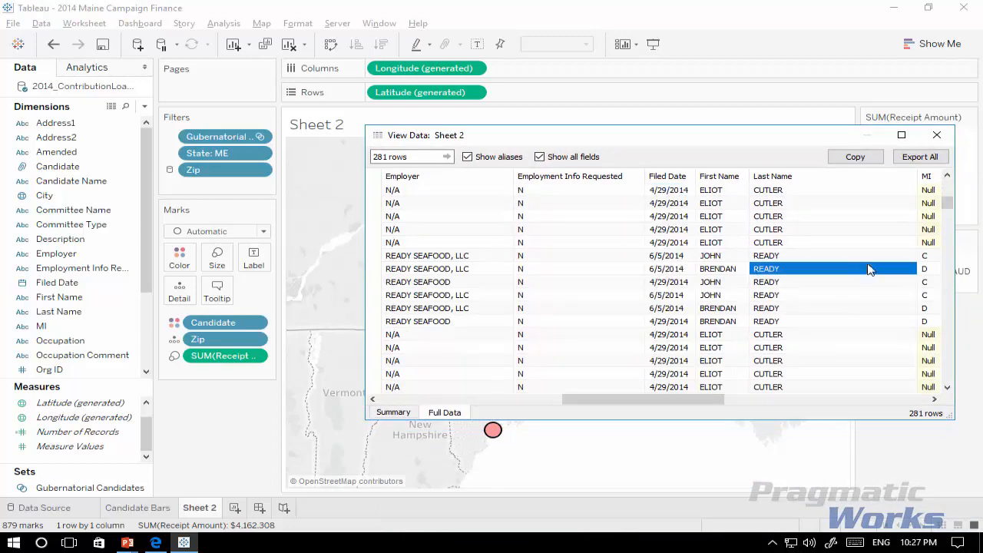
pyautogui.scroll(-20, 865, 275)
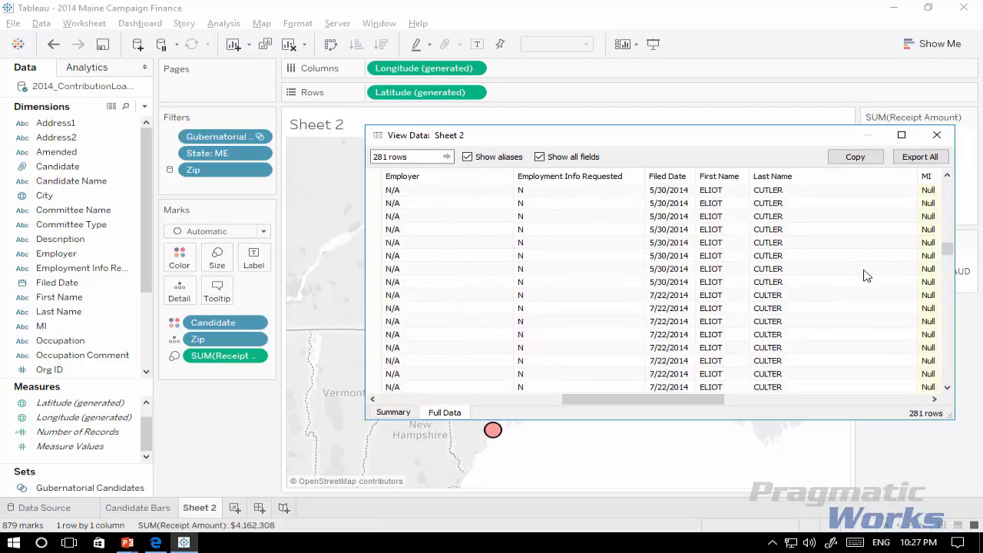
pyautogui.scroll(-20, 865, 275)
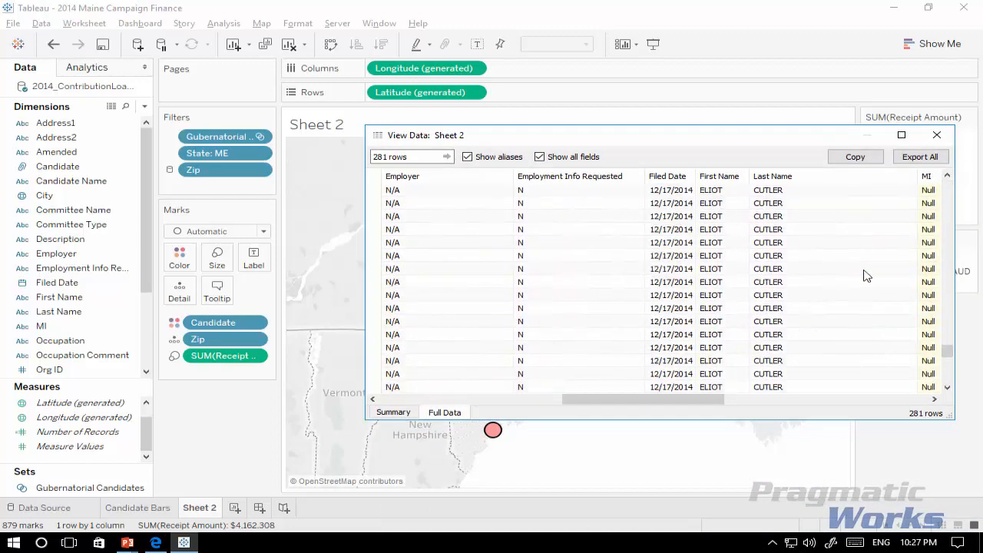
pyautogui.scroll(20, 865, 275)
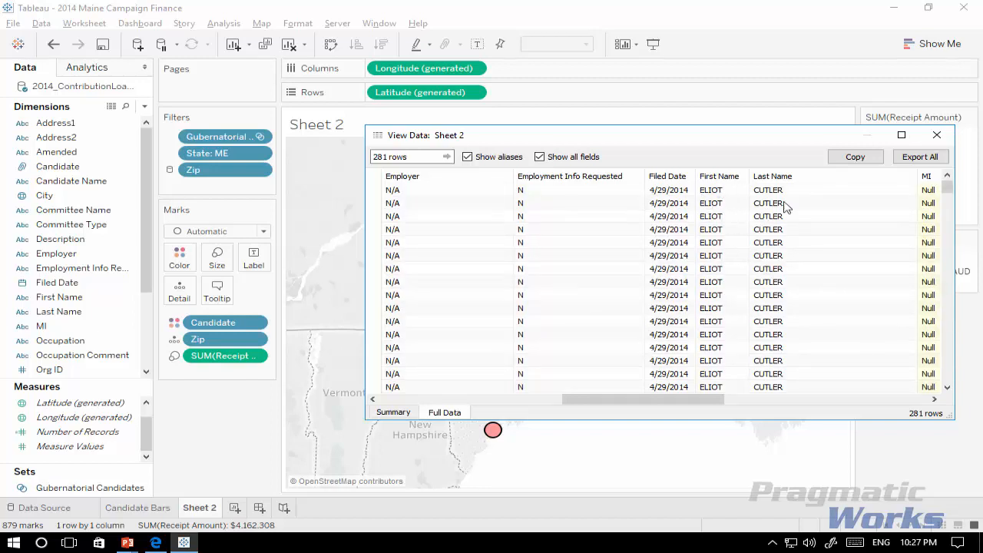
pyautogui.click(937, 136)
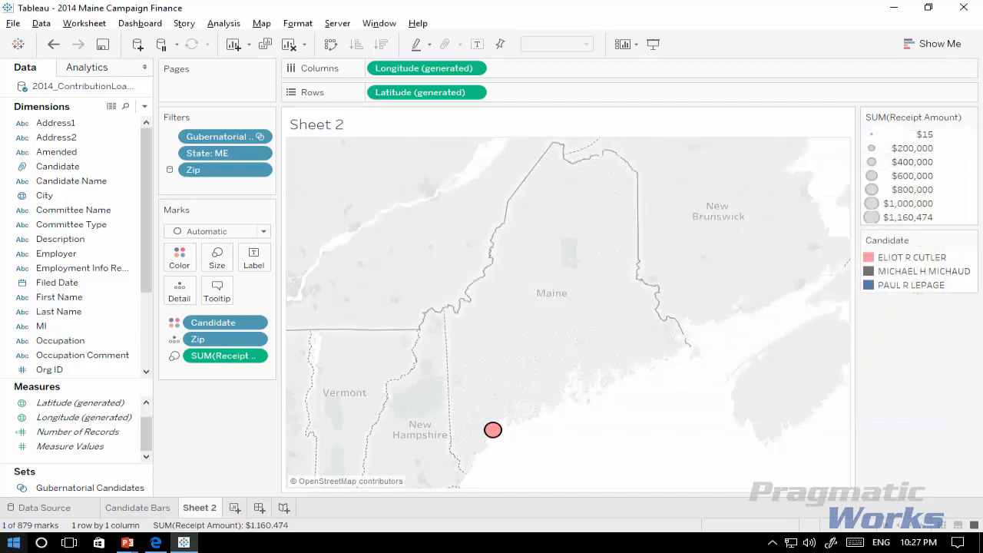
# Step: Create a combined field from the First Name and Last Name dimensions
pyautogui.click(79, 299)
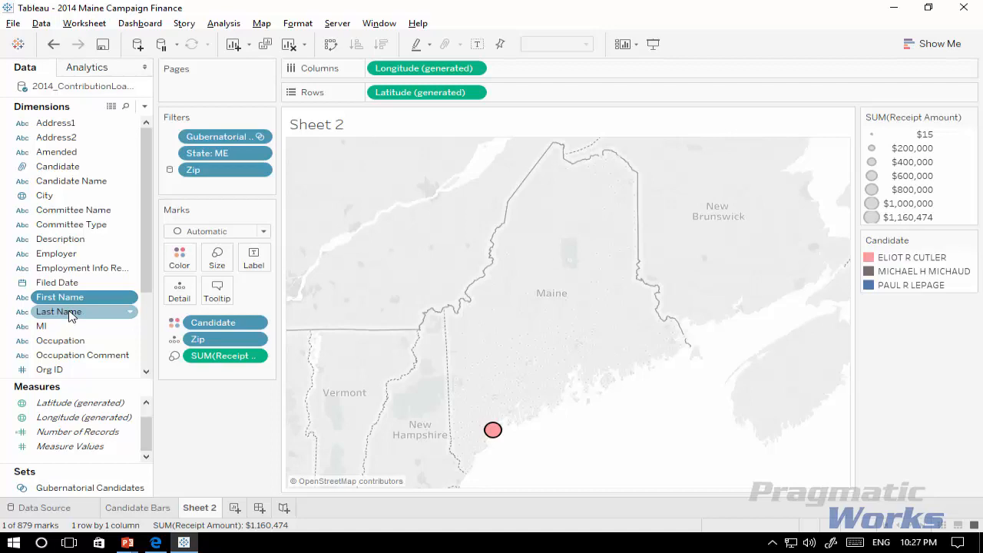
pyautogui.keyDown('ctrl'); pyautogui.click(71, 315); pyautogui.keyUp('ctrl')
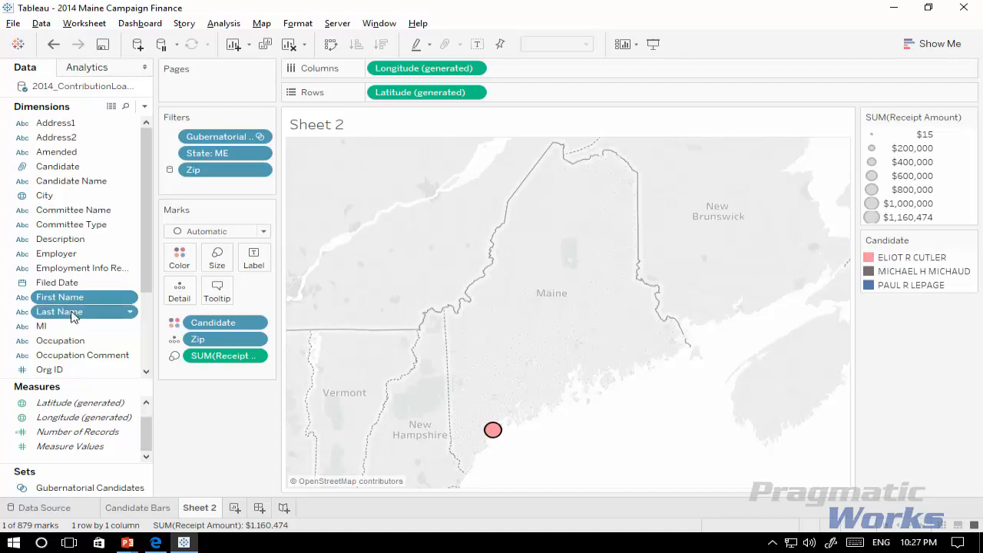
pyautogui.rightClick(73, 318)
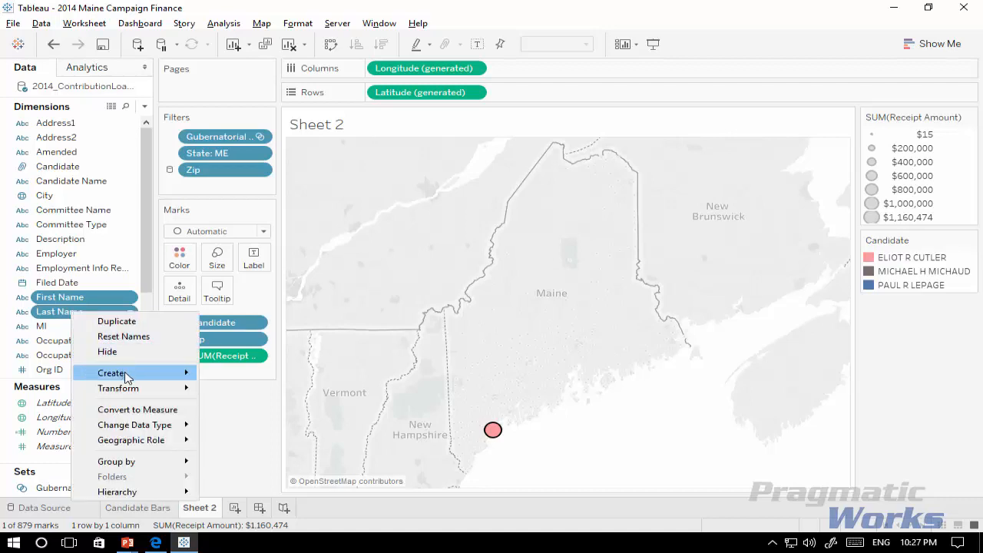
pyautogui.moveTo(127, 375)
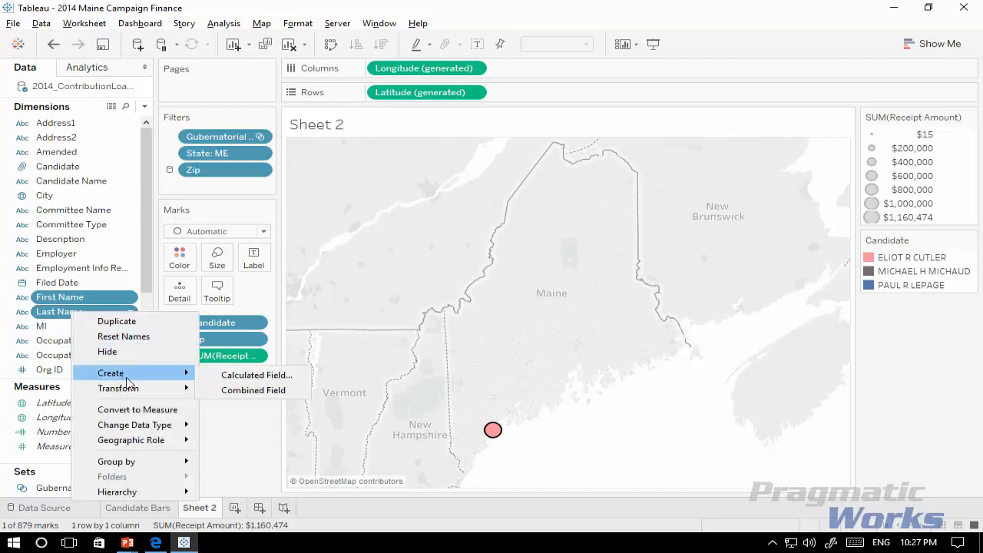
pyautogui.click(238, 392)
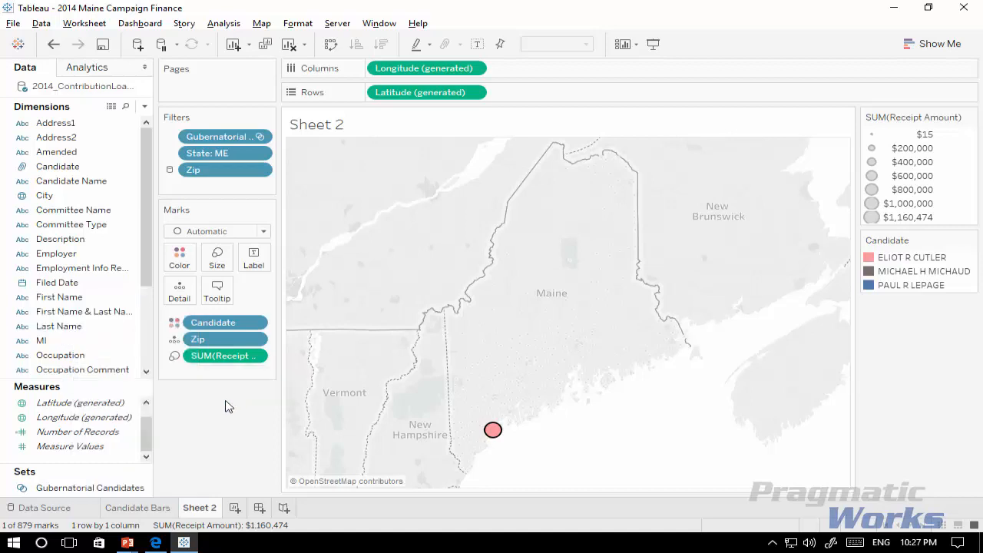
# Step: Review the members and separator of the combined First Name & Last Name field, then close its editor without changes
pyautogui.rightClick(105, 314)
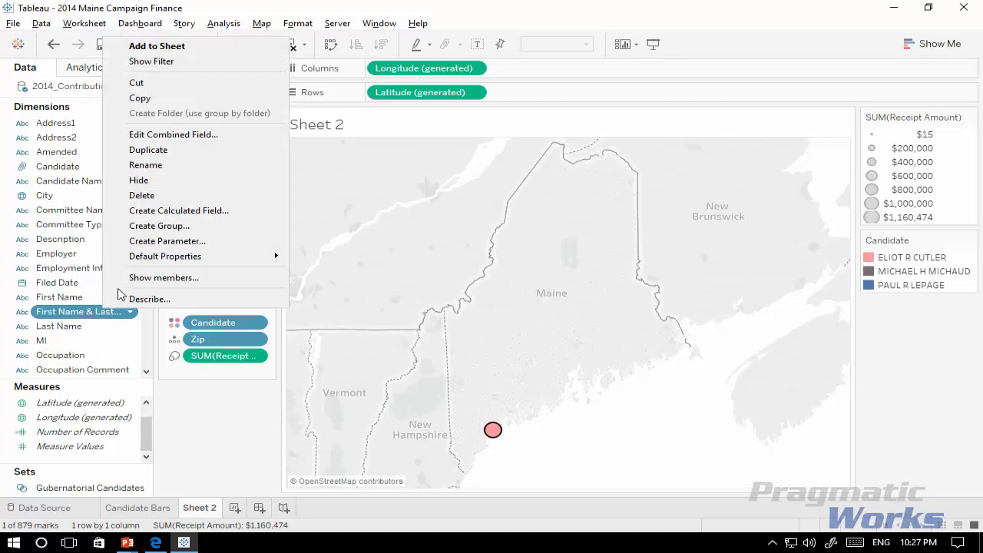
pyautogui.click(173, 134)
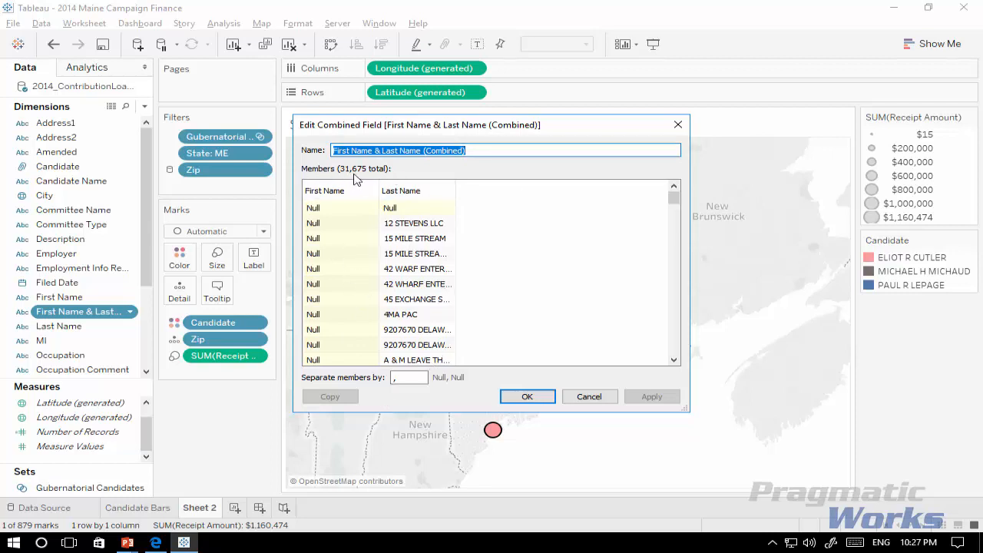
pyautogui.click(589, 396)
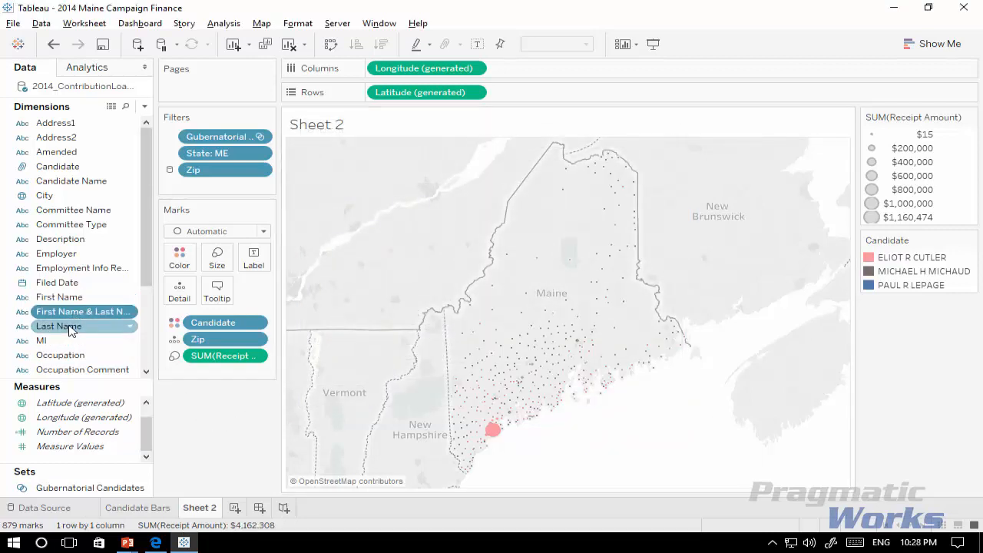
# Step: Filter the map by the combined First Name & Last Name field, searching for Cutler and deselecting candidate Eliot Cutler, and inspect the remaining marks
pyautogui.moveTo(79, 318); pyautogui.dragTo(230, 187)
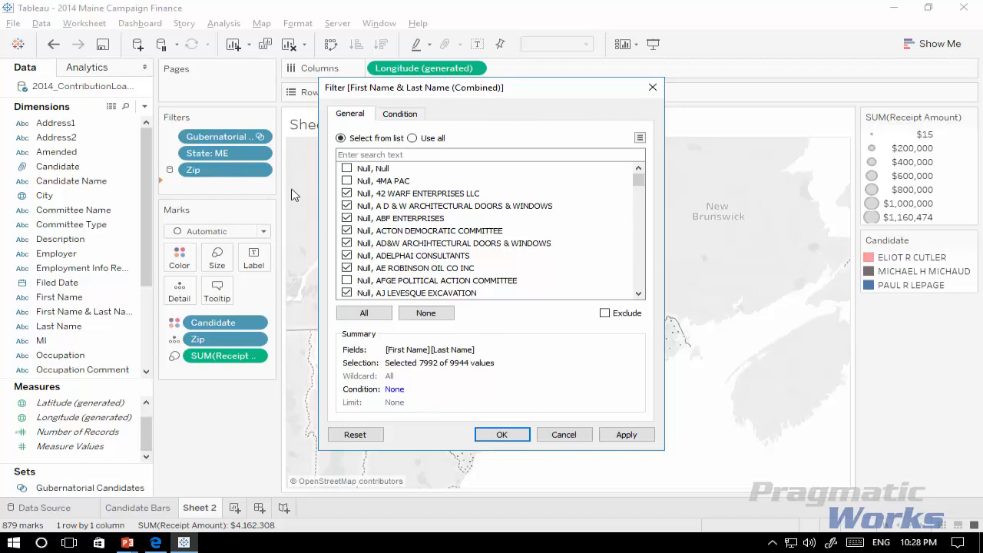
pyautogui.click(431, 157)
pyautogui.write('Cutler')
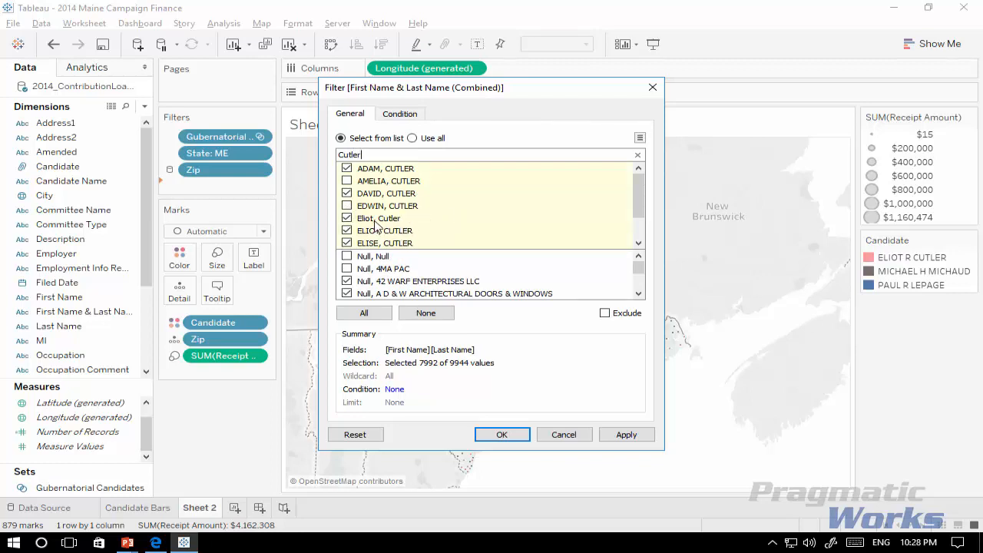
pyautogui.click(347, 221)
pyautogui.click(501, 434)
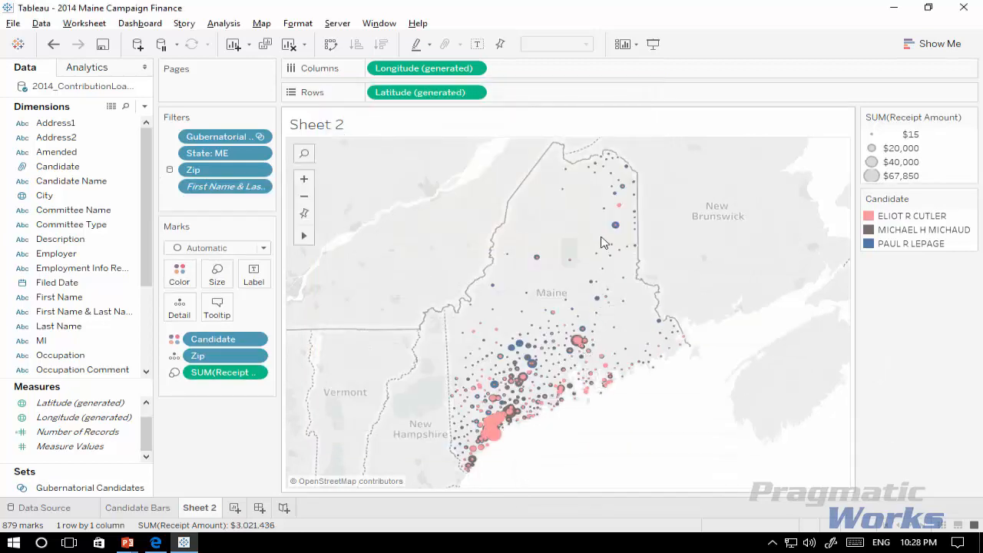
pyautogui.moveTo(617, 226)
pyautogui.moveTo(493, 444)
pyautogui.moveTo(533, 371)
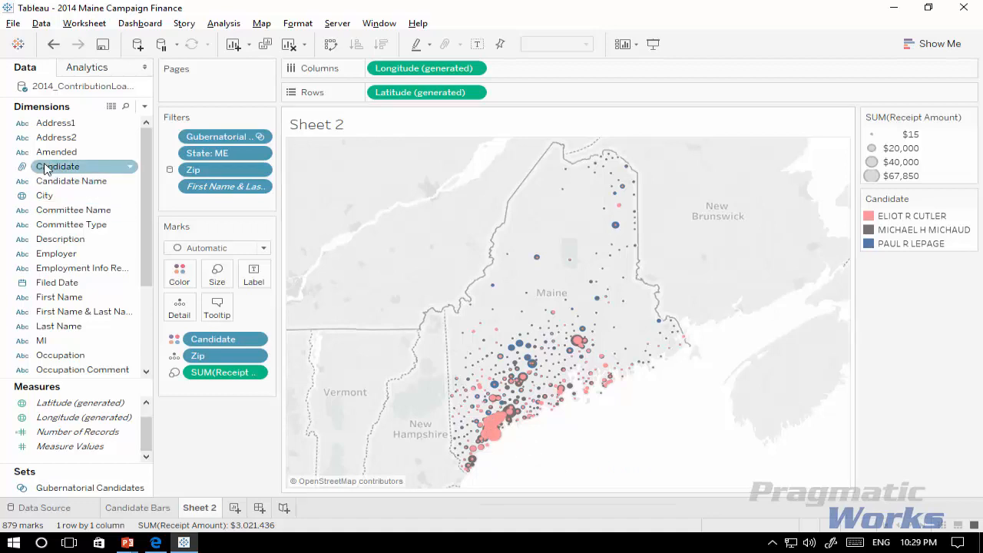
# Step: Try splitting the map into one column per Candidate, then remove Candidate from the columns
pyautogui.moveTo(46, 167); pyautogui.dragTo(368, 70)
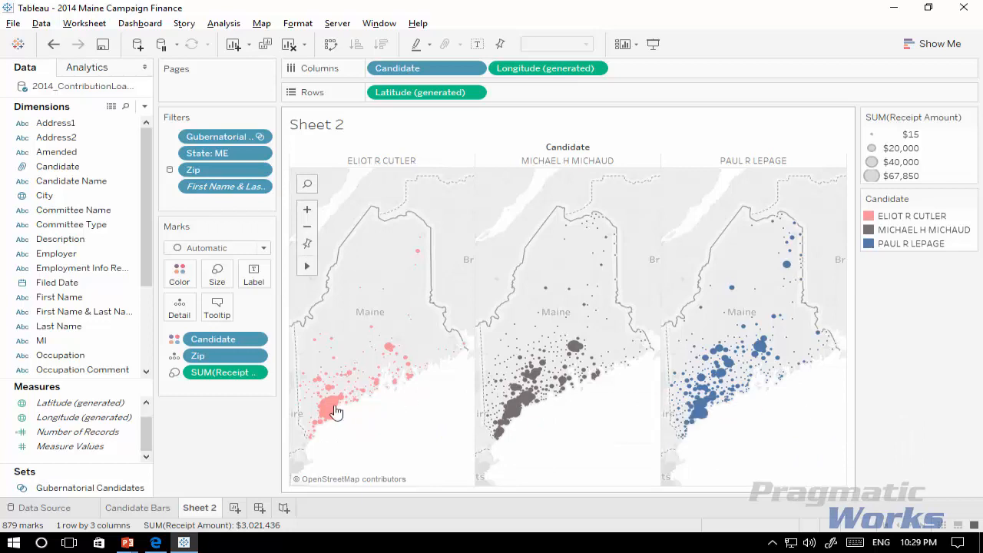
pyautogui.rightClick(424, 70)
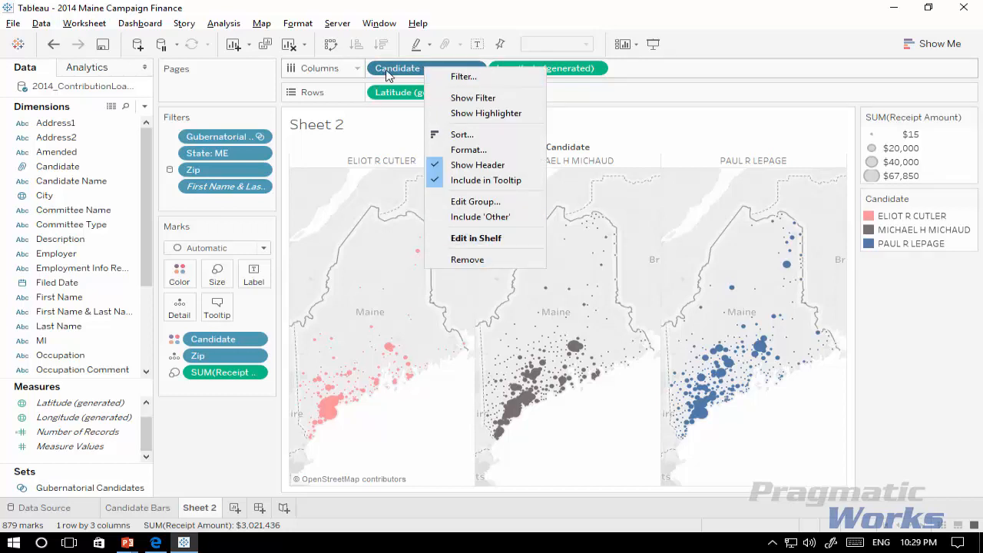
pyautogui.moveTo(397, 68); pyautogui.dragTo(73, 258)
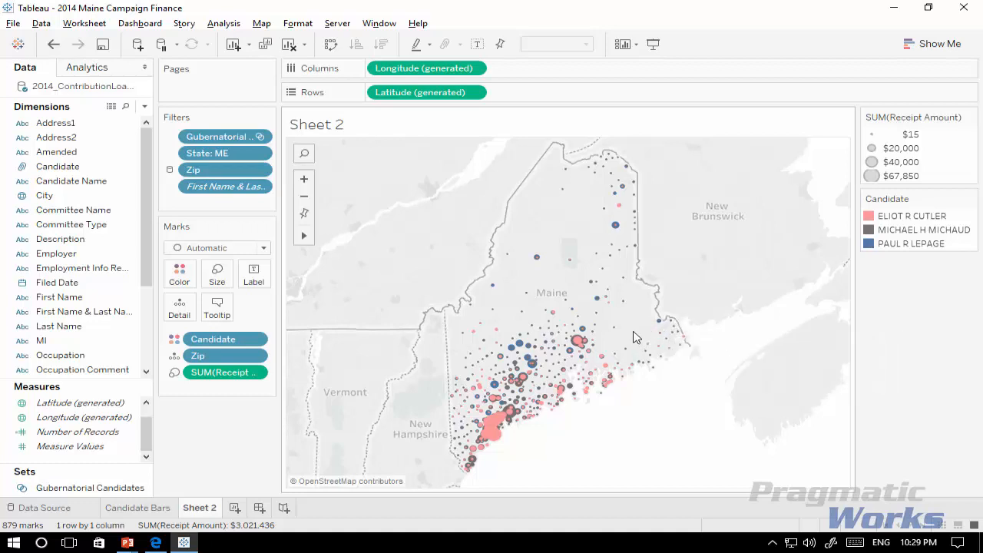
# Step: Change the map's mark type to Pie
pyautogui.moveTo(595, 350)
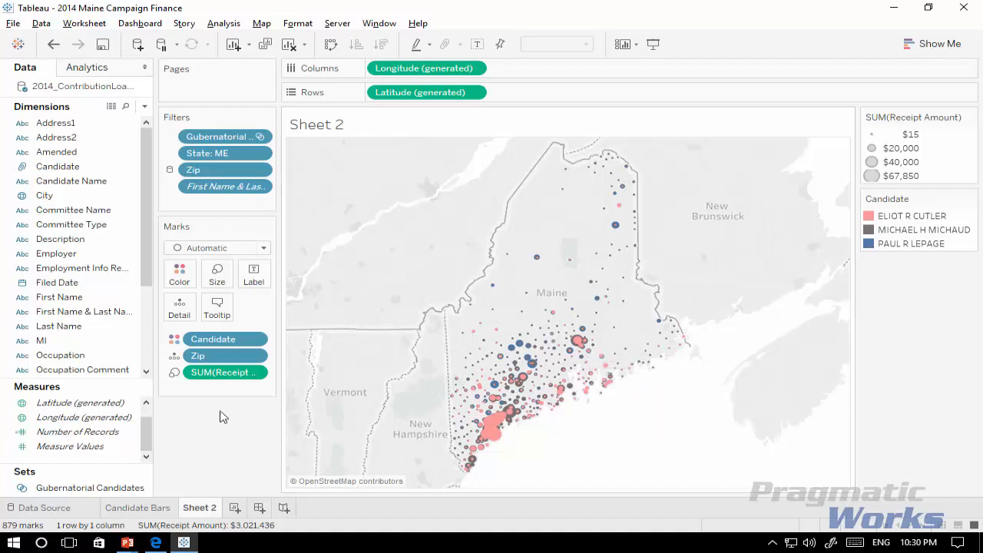
pyautogui.click(263, 251)
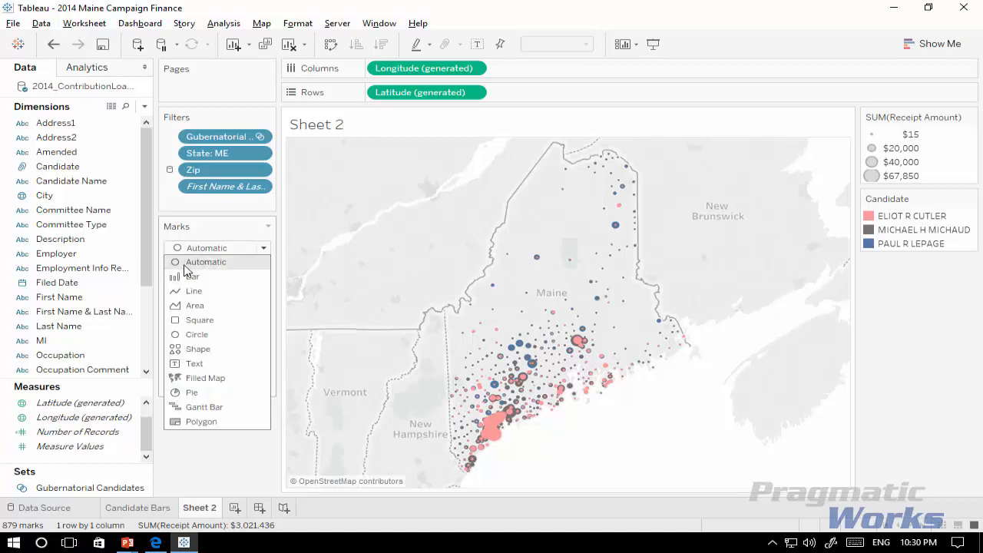
pyautogui.click(204, 395)
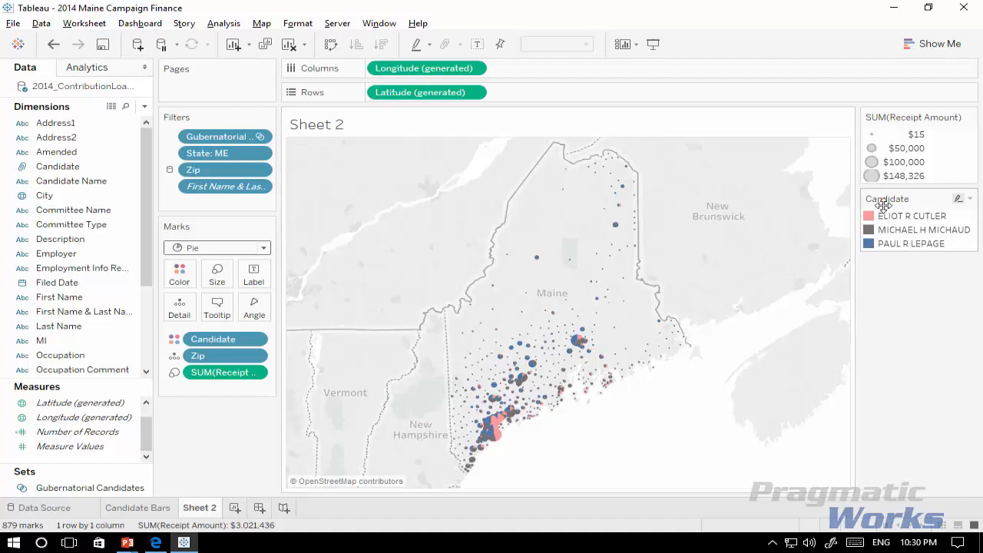
# Step: Recolor the candidates with yellow for Eliot R Cutler, blue for Michael H Michaud and red for Paul R LePage, and apply the colors
pyautogui.click(971, 199)
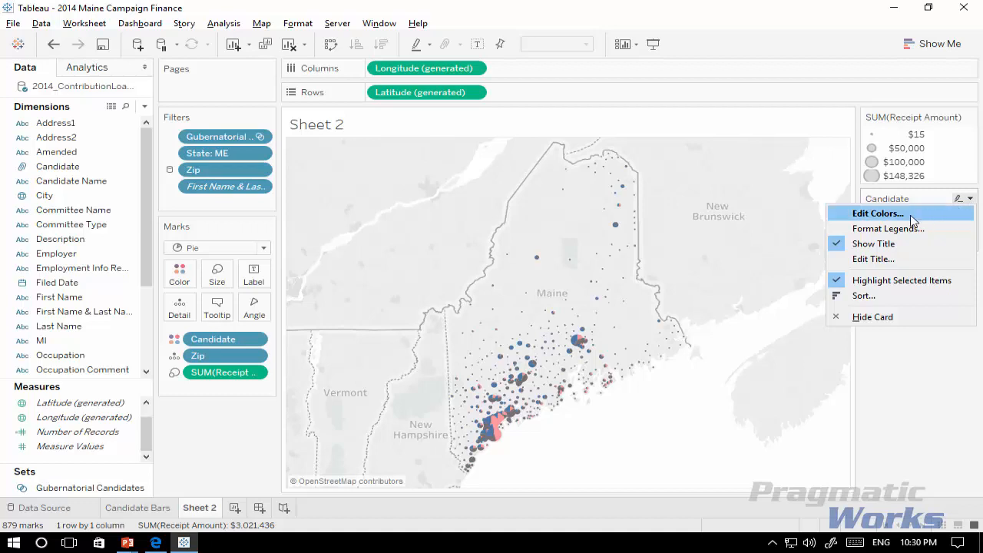
pyautogui.press('Escape')
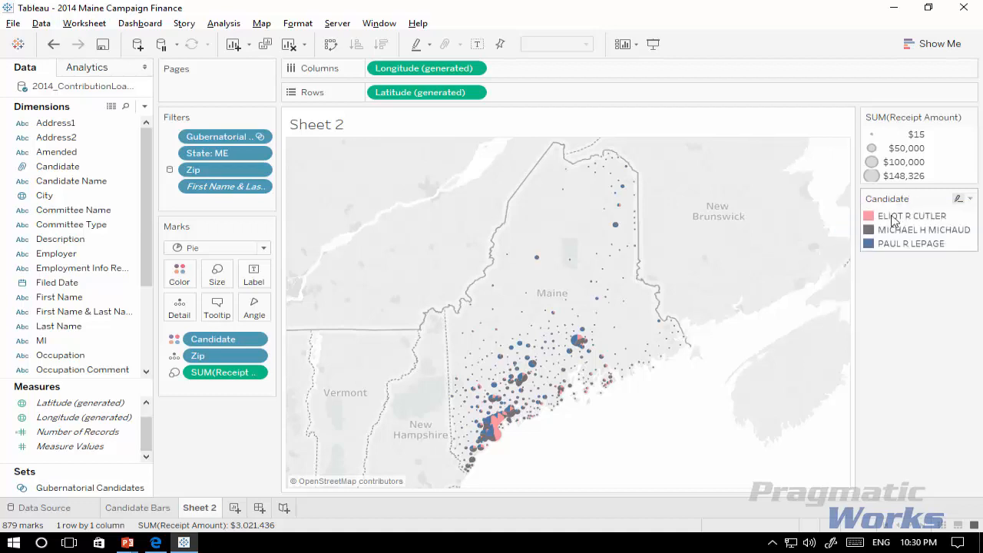
pyautogui.click(872, 218)
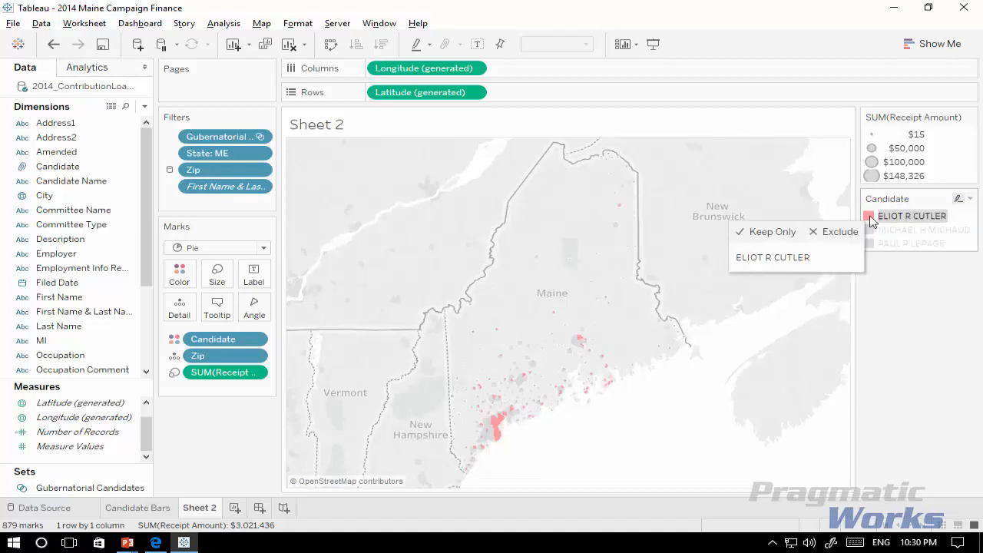
pyautogui.doubleClick(872, 217)
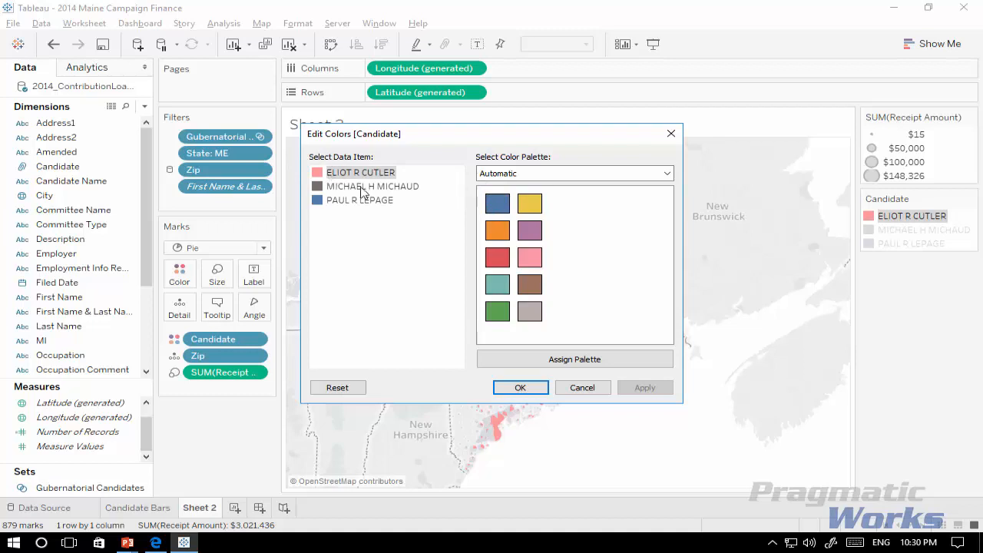
pyautogui.click(528, 208)
pyautogui.click(382, 188)
pyautogui.click(504, 206)
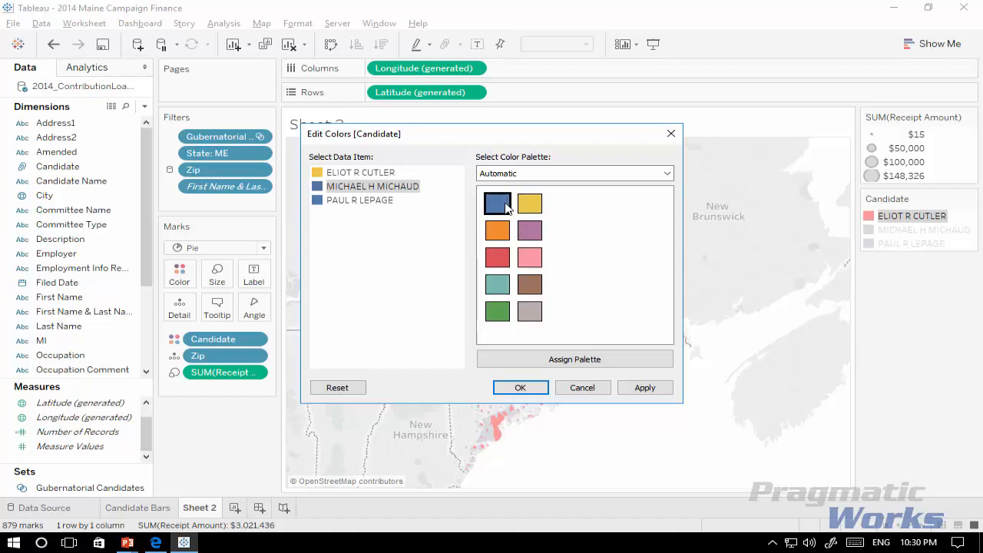
pyautogui.click(361, 201)
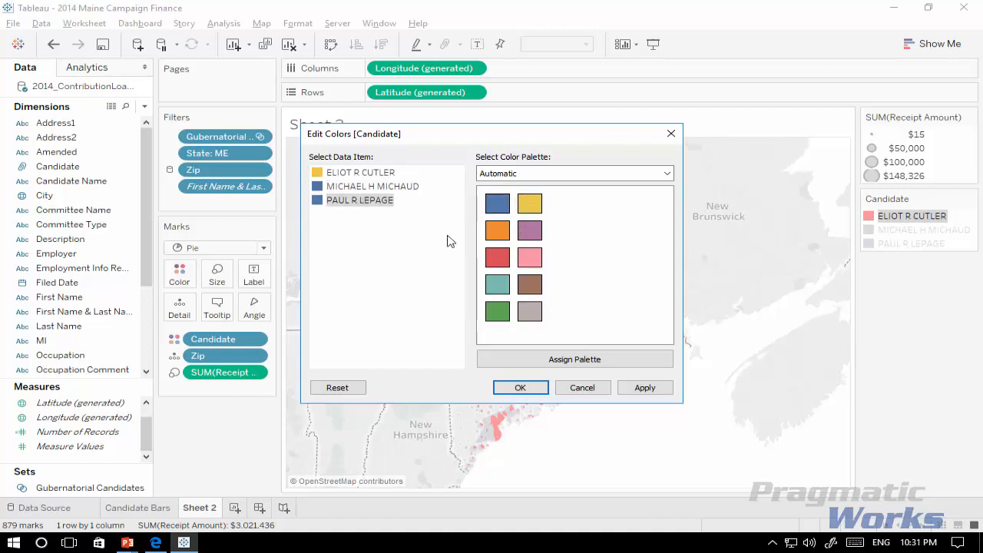
pyautogui.click(497, 258)
pyautogui.moveTo(444, 137); pyautogui.dragTo(545, 78)
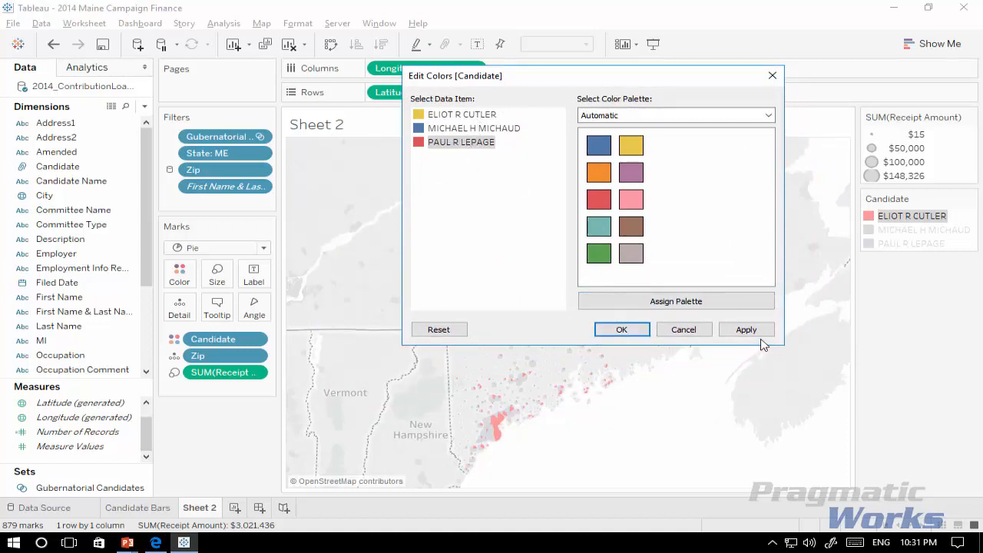
pyautogui.moveTo(582, 77); pyautogui.dragTo(723, 49)
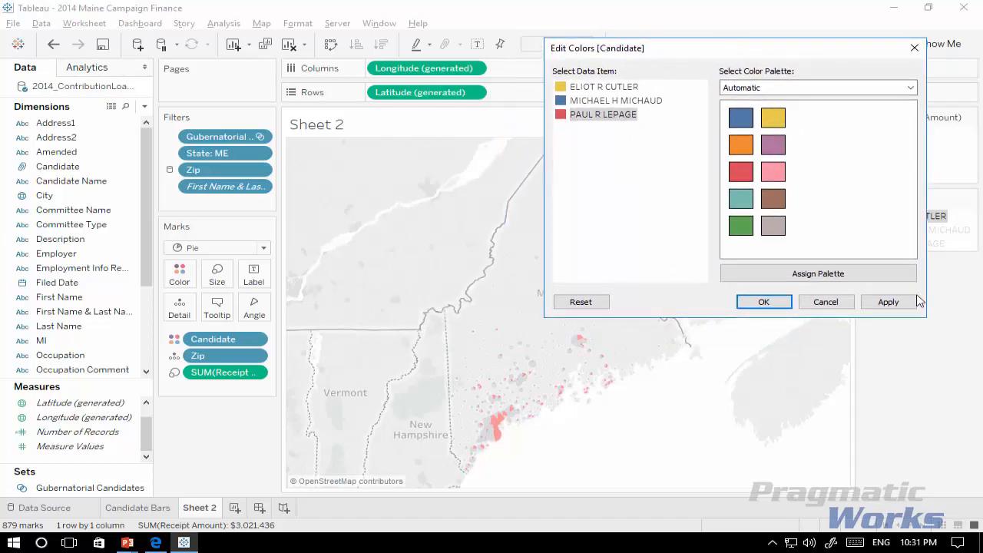
pyautogui.click(910, 302)
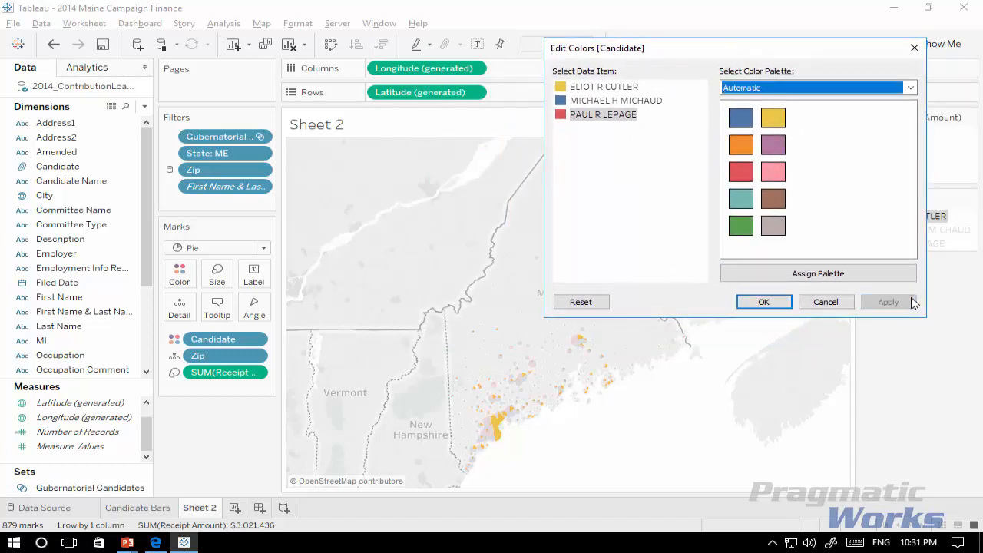
pyautogui.click(777, 305)
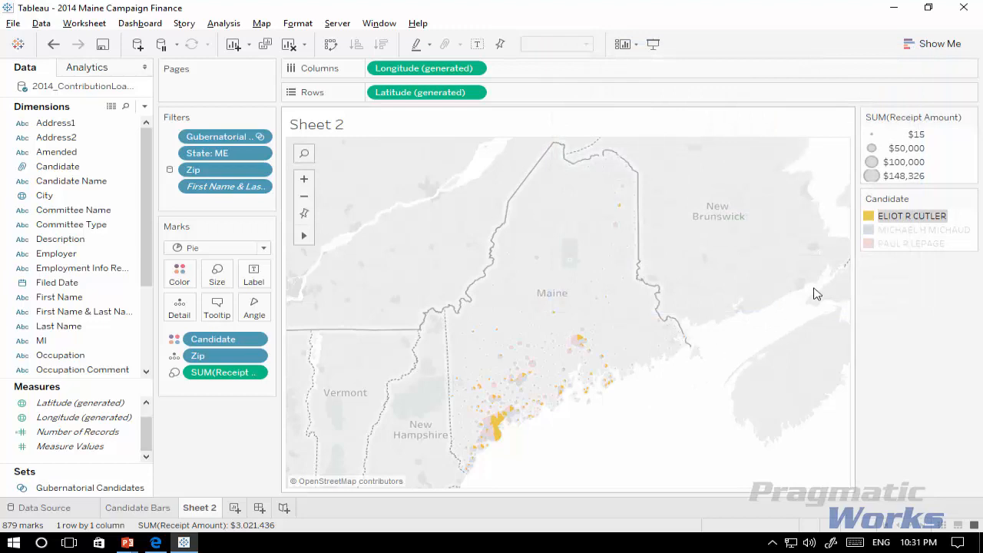
# Step: Inspect the pies on Maine's southern coast with Paul R LePage highlighted, and clear the legend highlight
pyautogui.moveTo(898, 218)
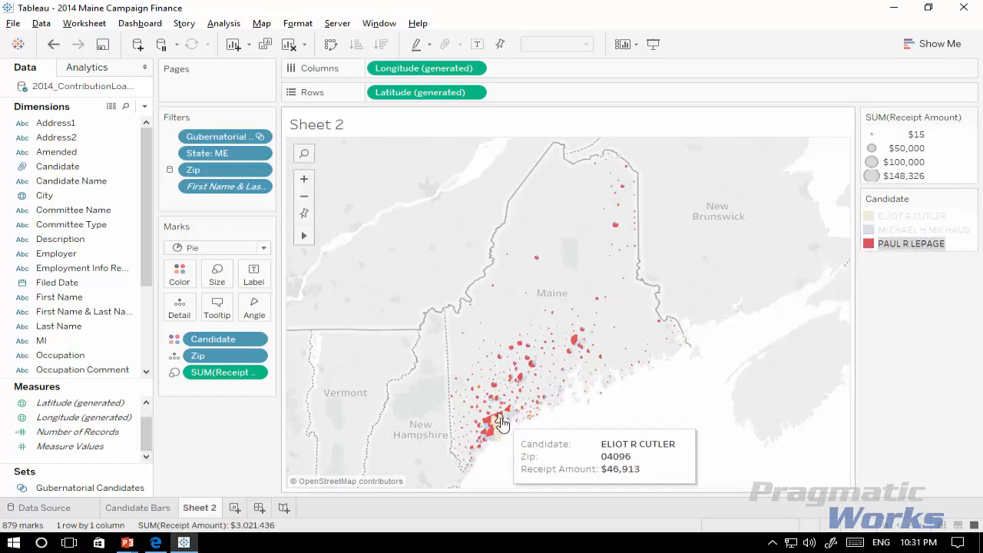
pyautogui.click(884, 245)
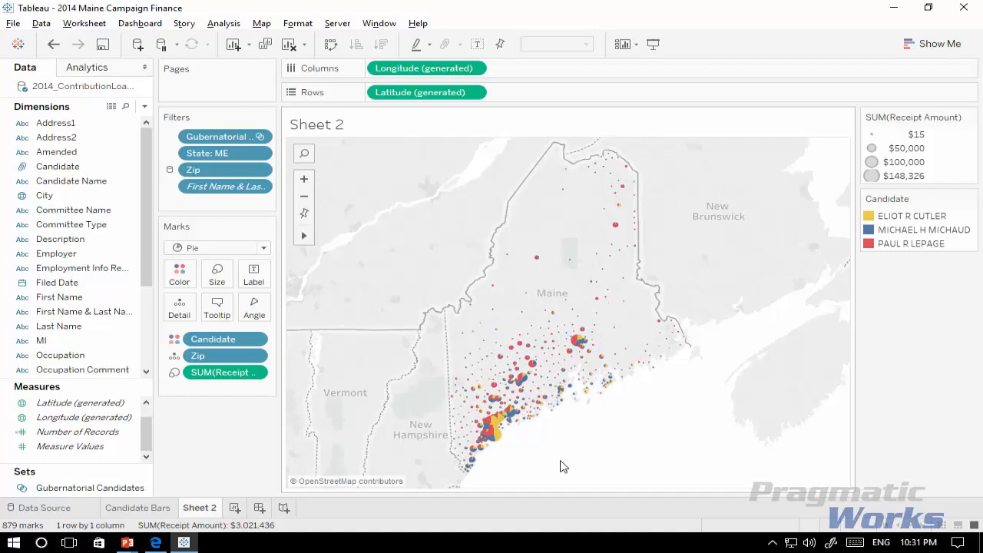
pyautogui.moveTo(498, 426)
# Step: Open the map layer settings and set the background map style to Normal
pyautogui.click(261, 23)
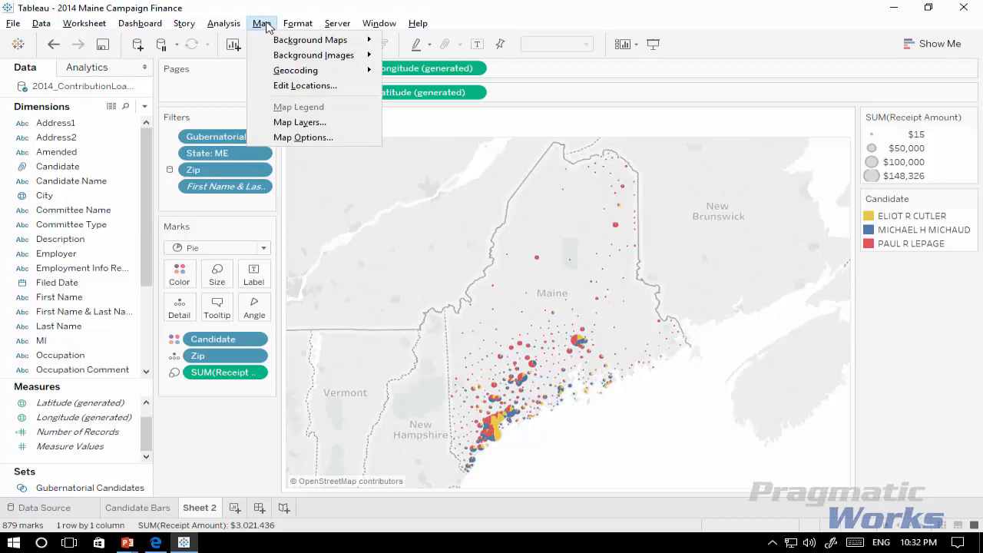
pyautogui.click(308, 125)
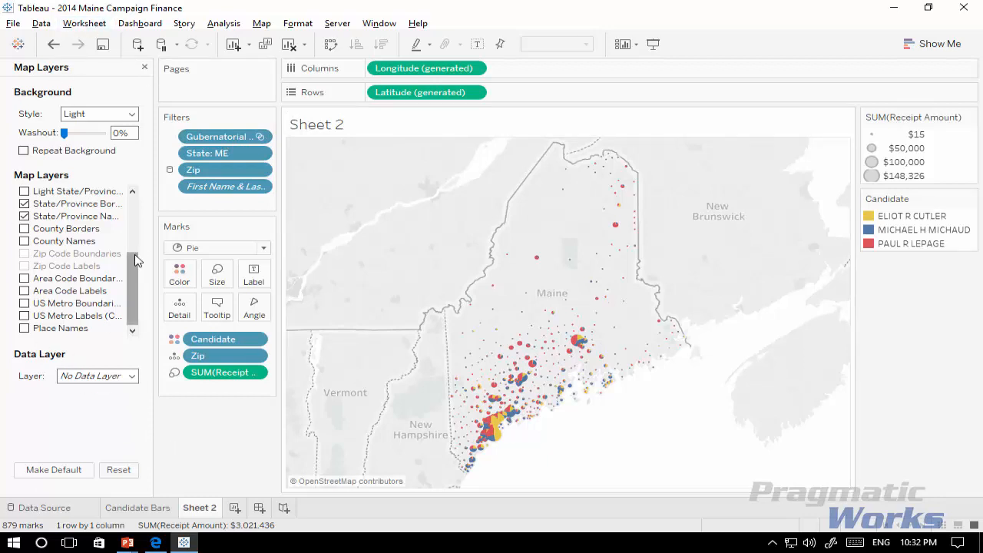
pyautogui.click(134, 115)
pyautogui.click(110, 136)
pyautogui.press('Up')
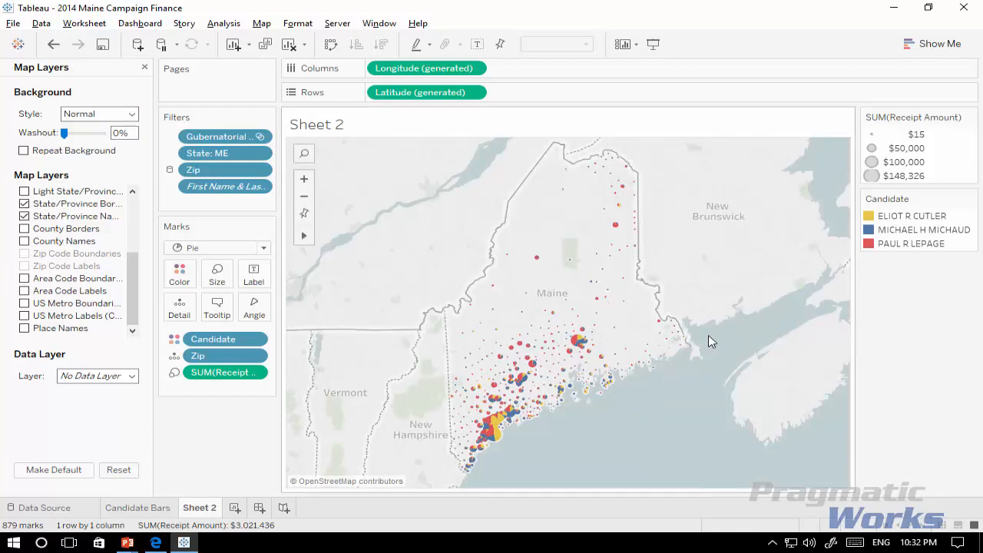
pyautogui.scroll(4, 129, 199)
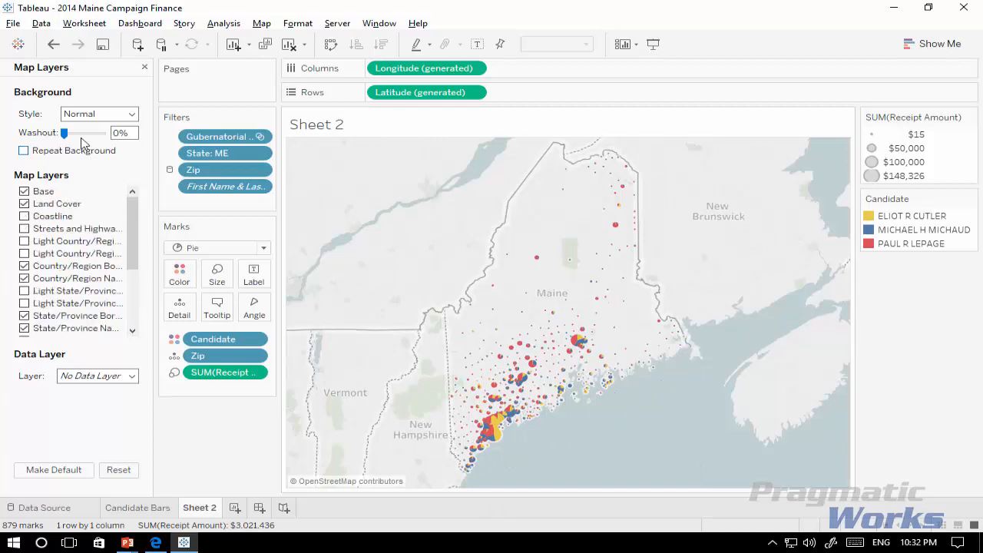
# Step: Turn off the Land Cover, Country/Region Borders and State/Province Names layers of the background map
pyautogui.click(25, 204)
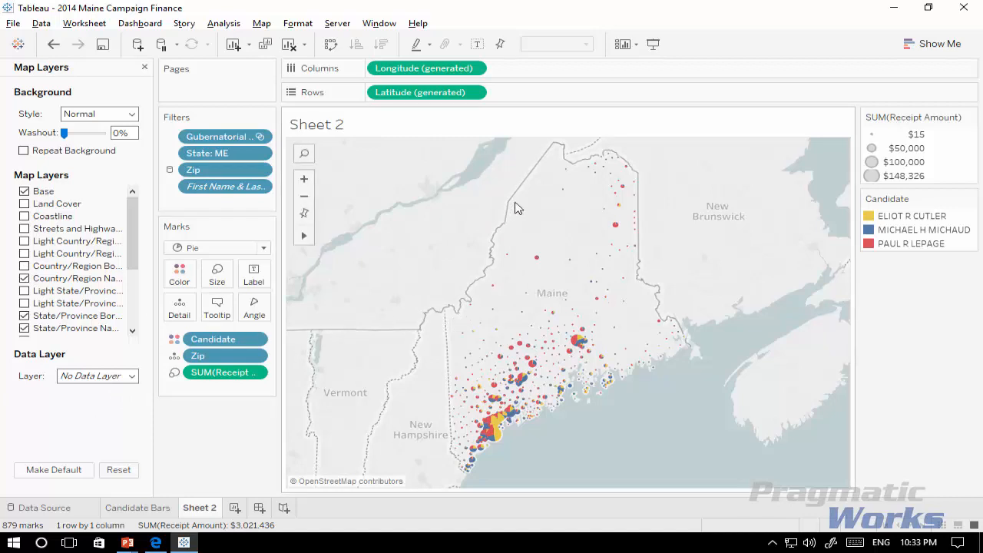
pyautogui.moveTo(133, 223); pyautogui.dragTo(135, 242)
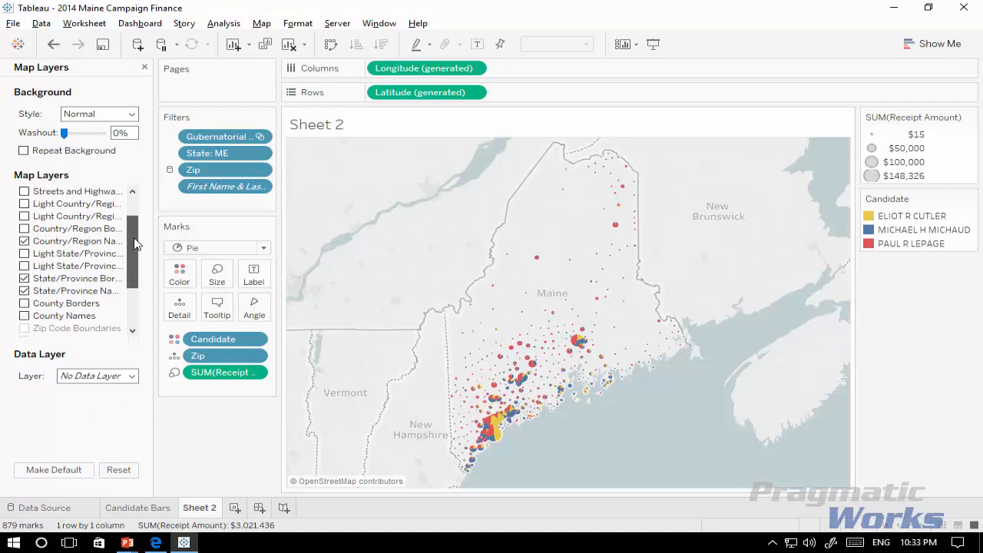
pyautogui.click(24, 290)
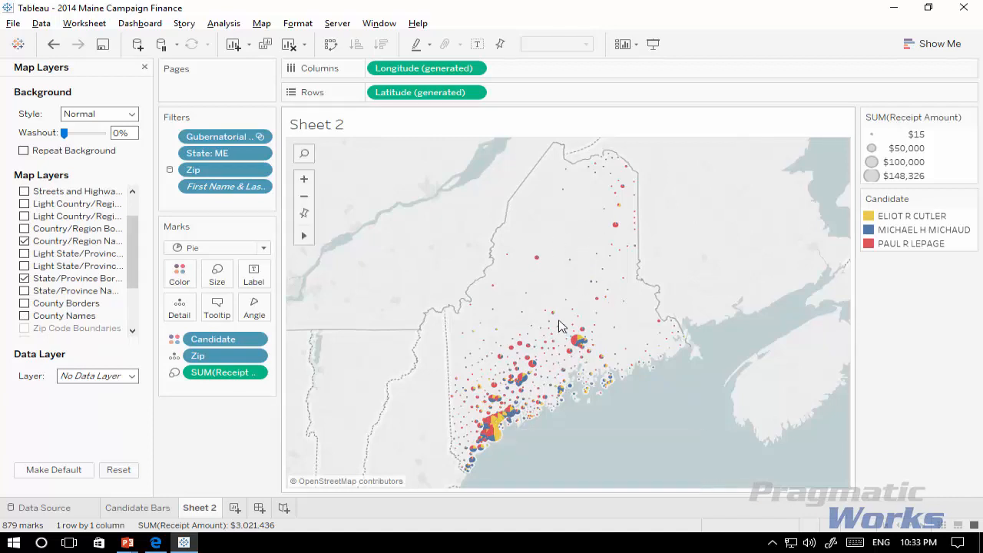
pyautogui.moveTo(129, 260); pyautogui.dragTo(135, 304)
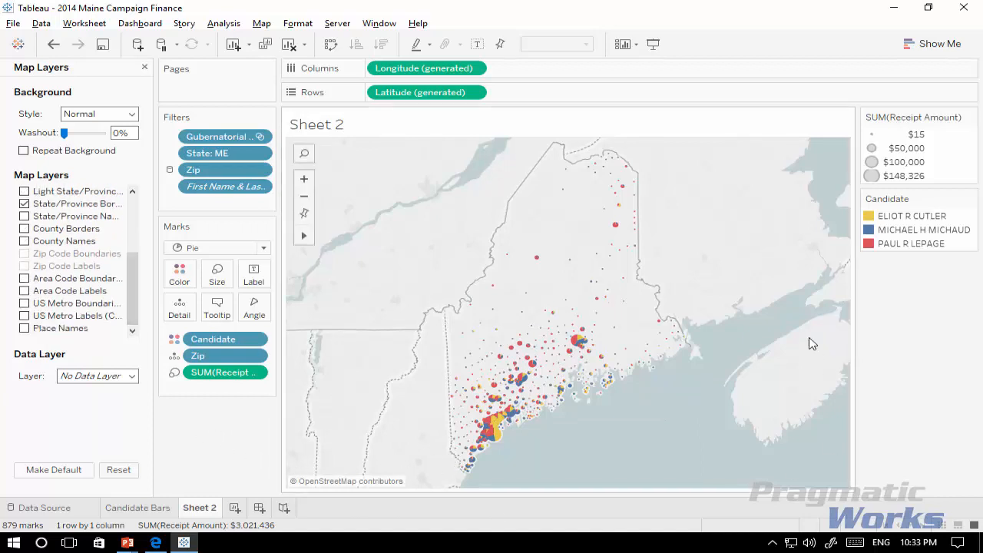
# Step: Add a Population data layer to the map, shaded by Zip Code
pyautogui.click(132, 375)
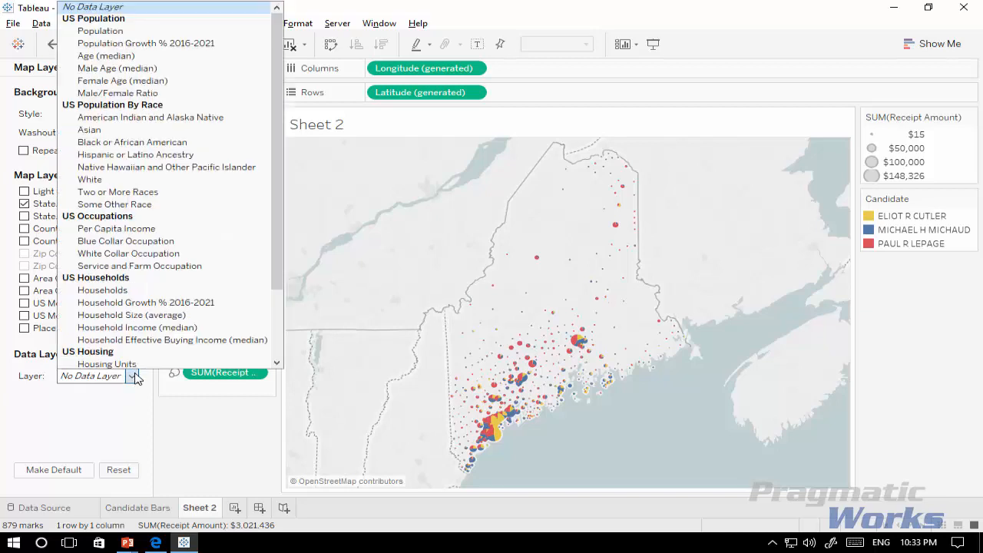
pyautogui.scroll(-1, 192, 304)
pyautogui.scroll(-1, 276, 231)
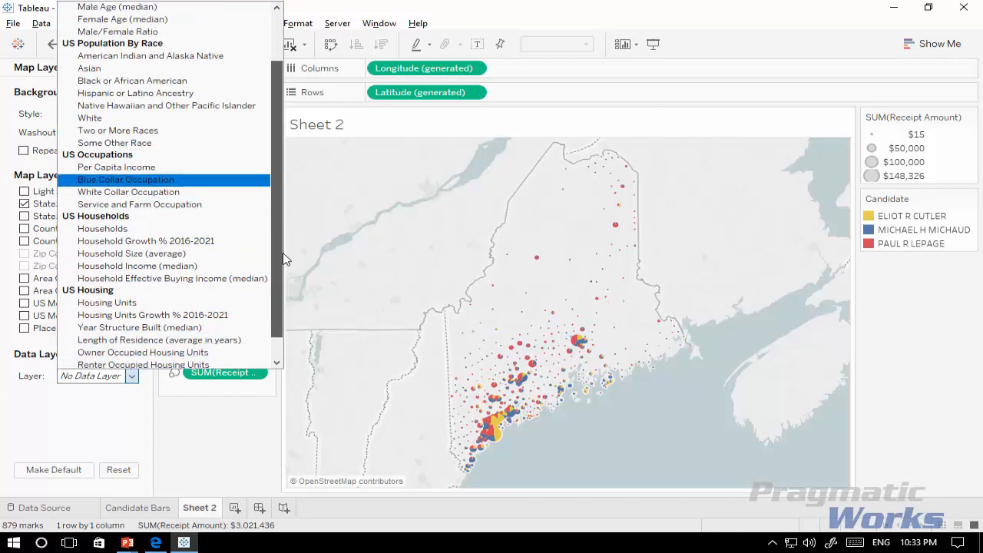
pyautogui.scroll(2, 280, 215)
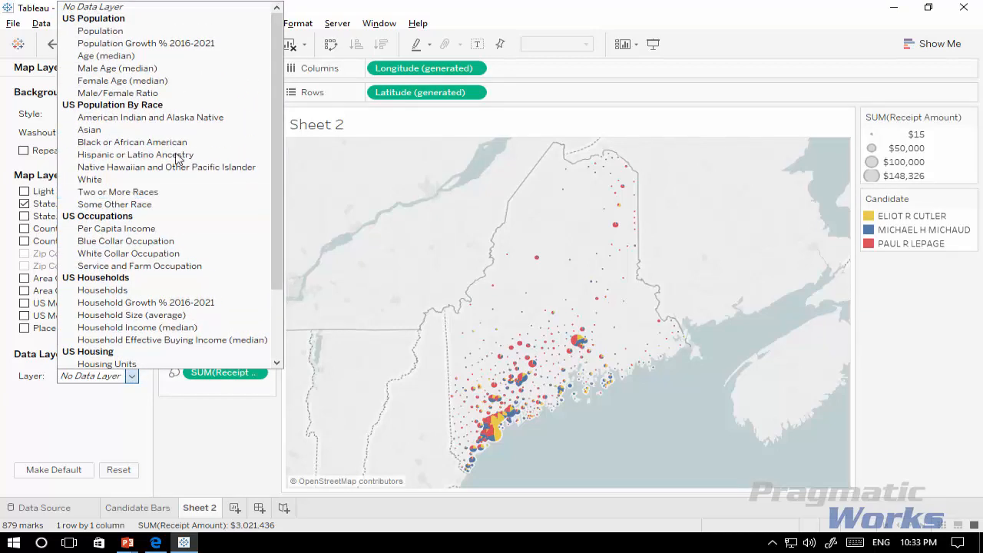
pyautogui.click(112, 35)
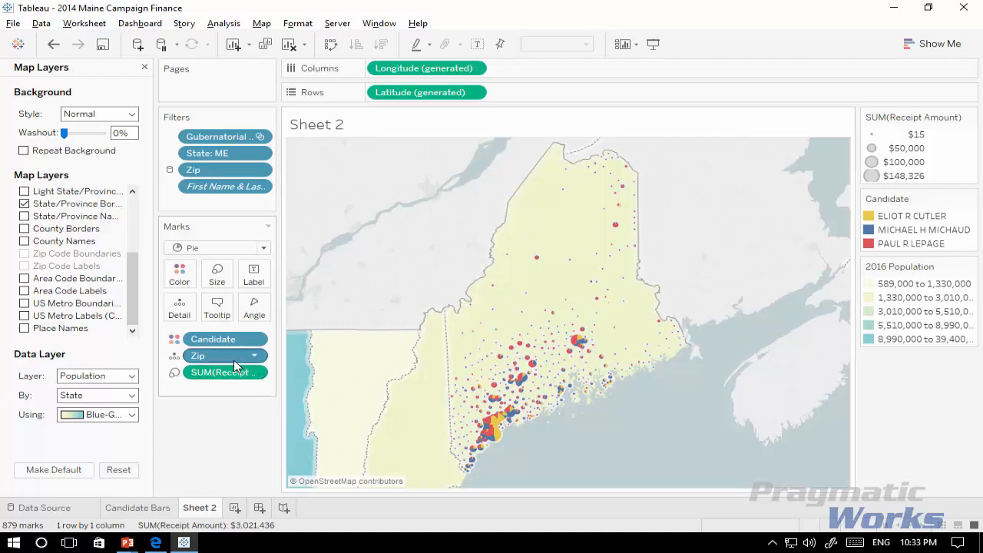
pyautogui.click(119, 396)
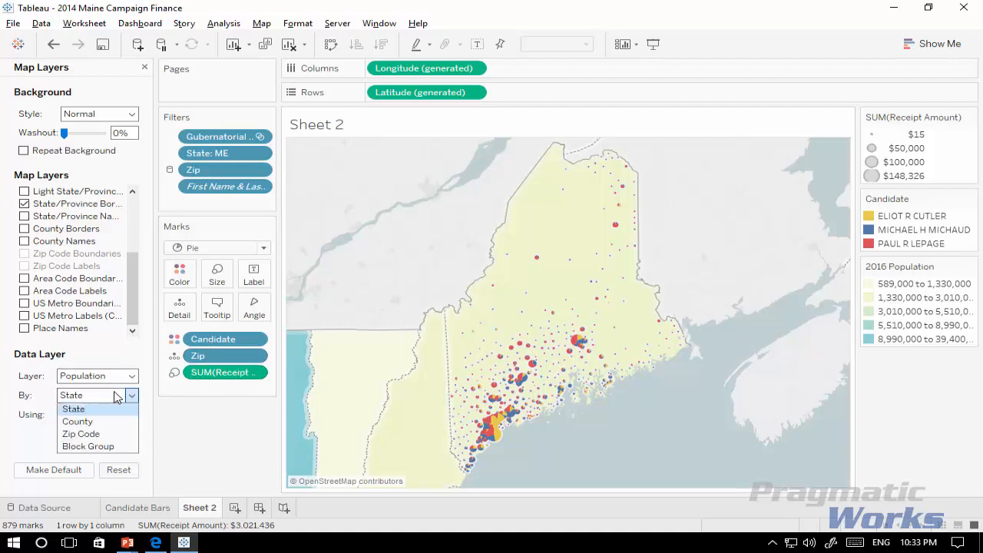
pyautogui.click(83, 433)
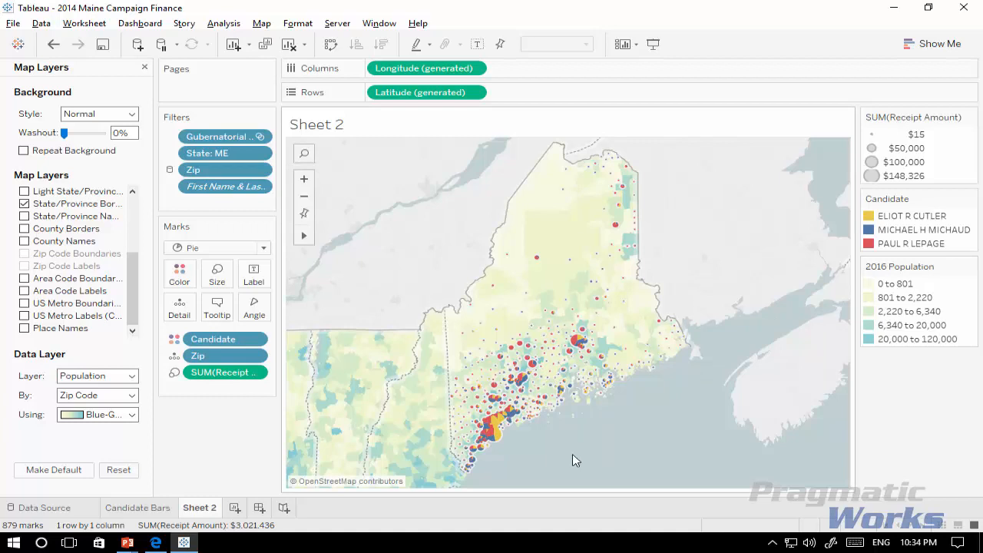
pyautogui.moveTo(495, 436)
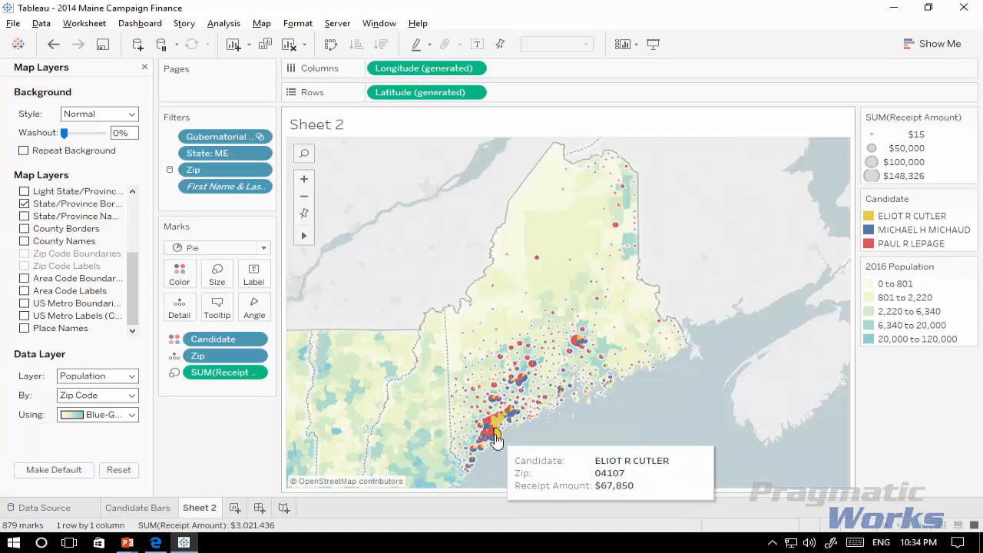
# Step: Close the map layer settings and add the Number of Records measure to the map's tooltip
pyautogui.click(145, 66)
pyautogui.moveTo(99, 381); pyautogui.dragTo(98, 370)
pyautogui.click(88, 427)
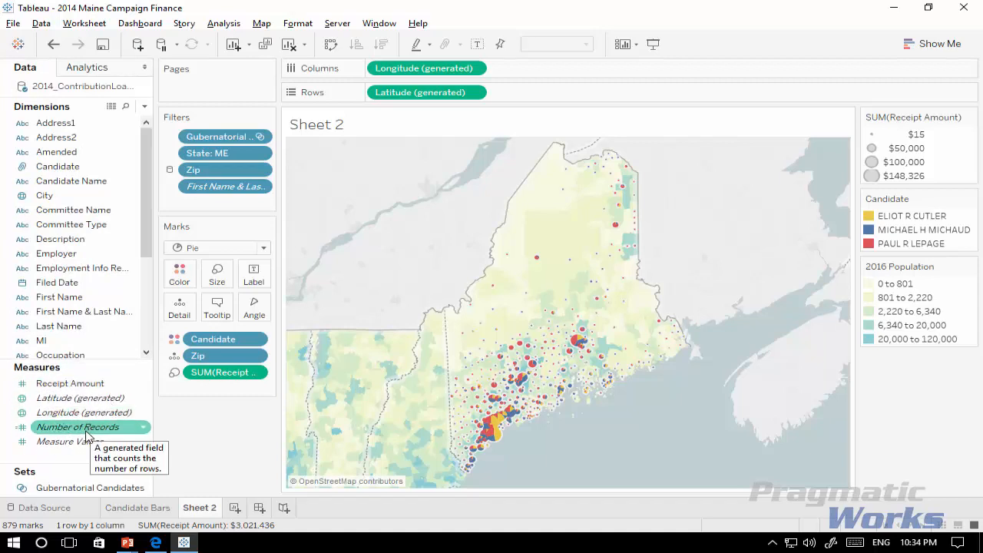
pyautogui.moveTo(88, 430); pyautogui.dragTo(219, 312)
pyautogui.moveTo(500, 441)
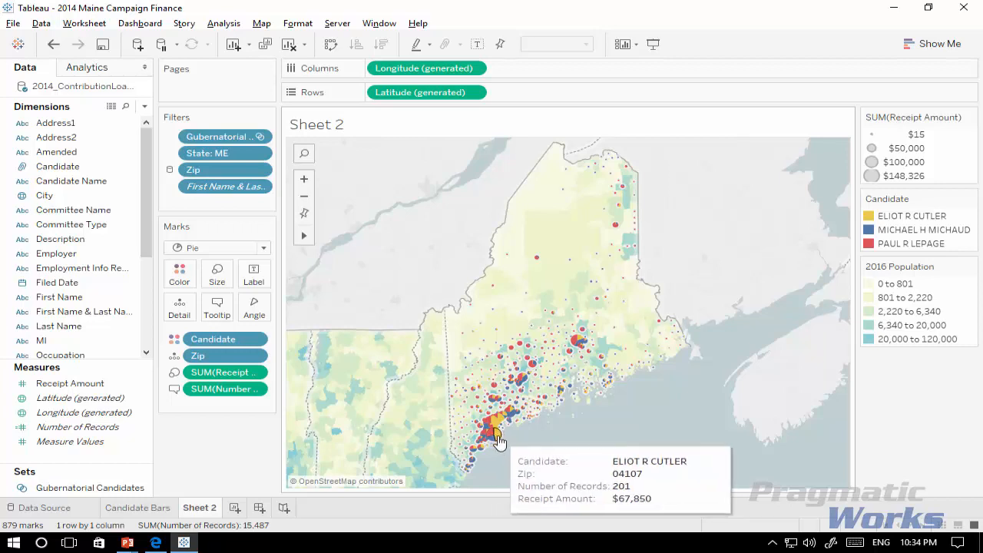
# Step: Edit the tooltip so its first line reads "<Candidate> received <SUM(Number of Records)> donations worth", replacing the Candidate label
pyautogui.click(216, 311)
pyautogui.moveTo(377, 136); pyautogui.dragTo(378, 132)
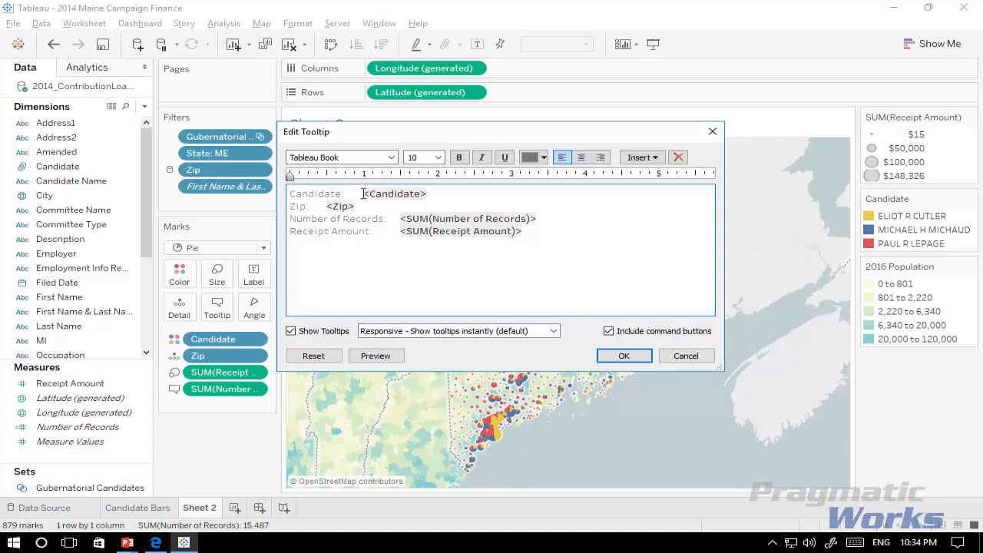
pyautogui.moveTo(364, 193); pyautogui.dragTo(281, 193)
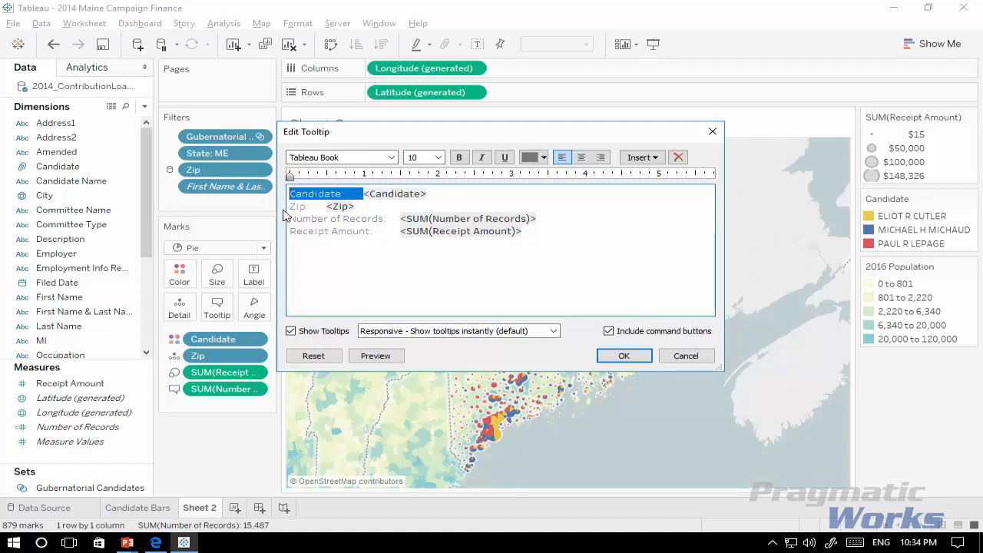
pyautogui.press('BackSpace')
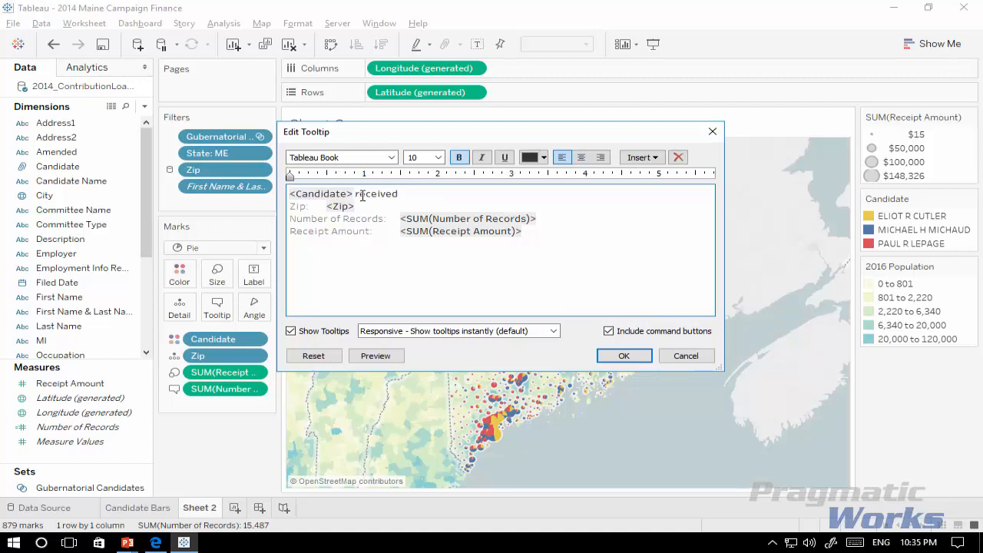
pyautogui.doubleClick(403, 231)
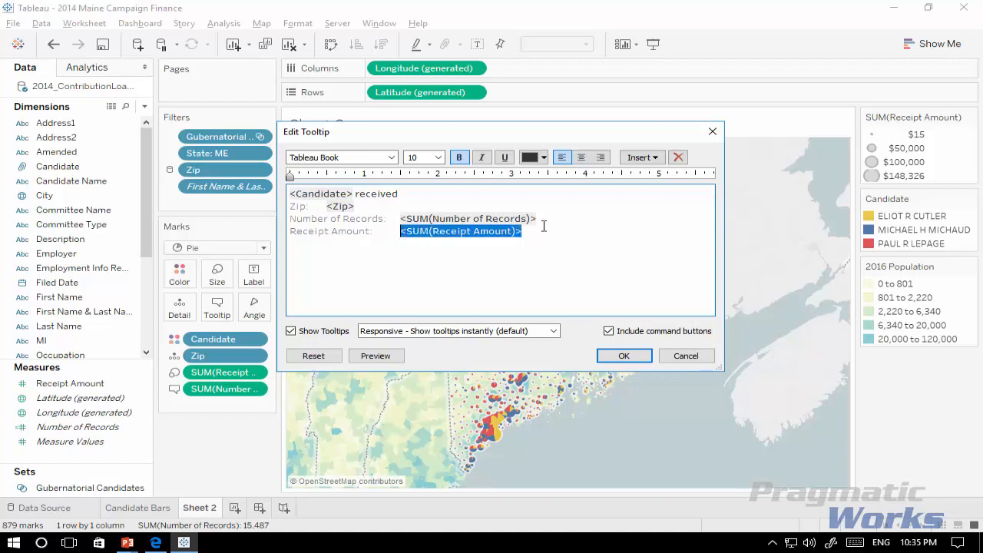
pyautogui.moveTo(538, 220); pyautogui.dragTo(403, 222)
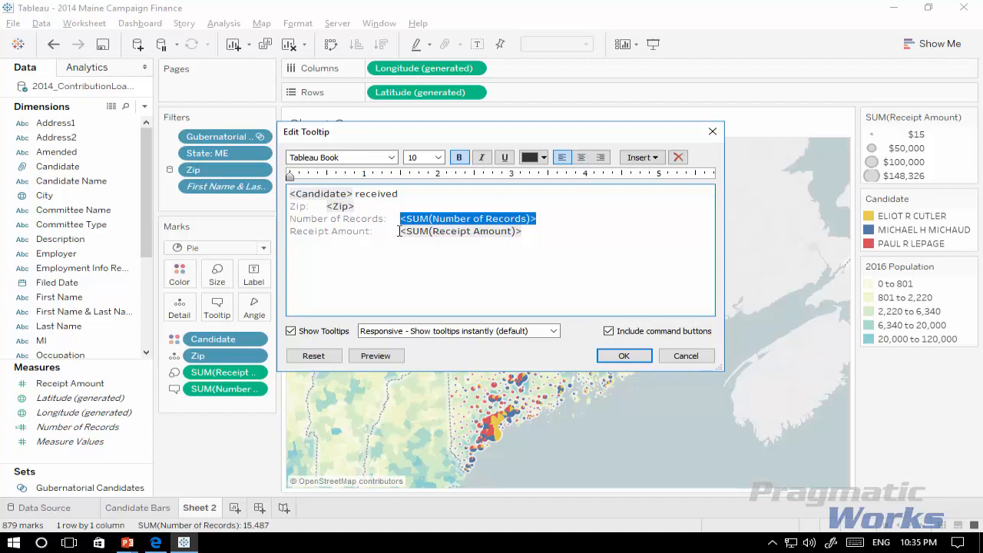
pyautogui.press('Delete')
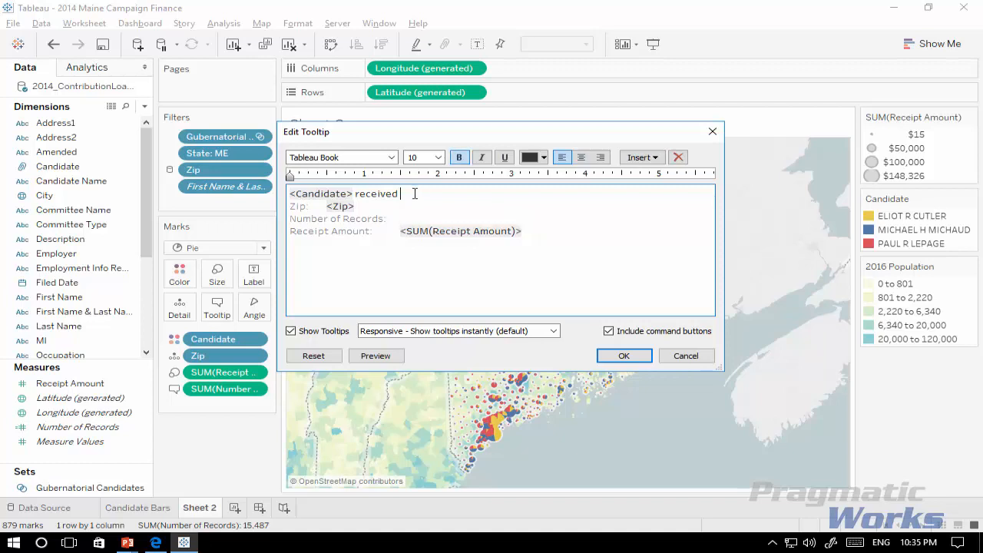
pyautogui.write('<SUM(Number of Records)>')
pyautogui.write('donatinos')
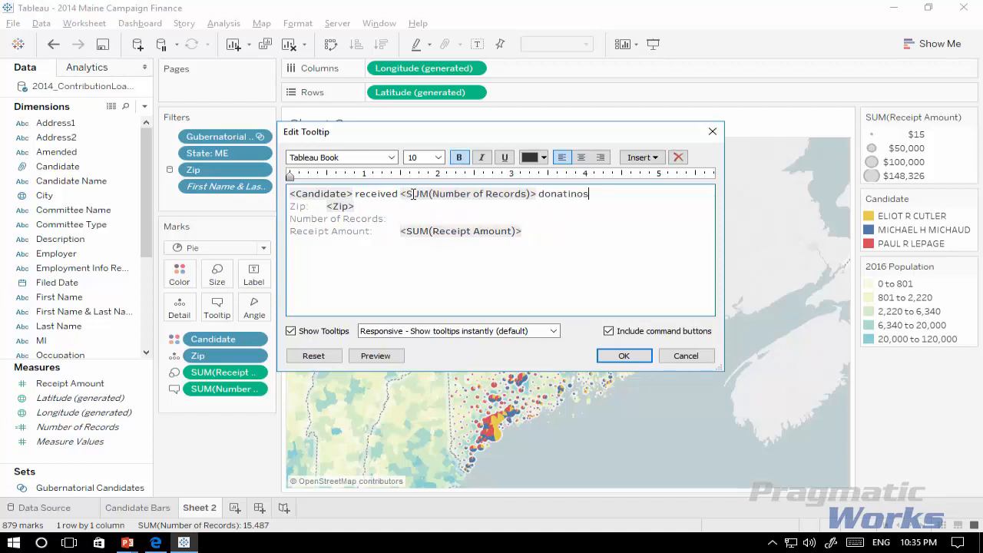
pyautogui.press('BackSpace')
pyautogui.press('BackSpace')
pyautogui.press('BackSpace')
pyautogui.write('ons worth')
# Step: Extend the tooltip sentence with "<SUM(Receipt Amount)> from <Zip>", moving both fields up and dropping the Zip label
pyautogui.moveTo(398, 233); pyautogui.dragTo(522, 231)
pyautogui.hotkey('ctrl', 'x')
pyautogui.click(624, 194)
pyautogui.hotkey('ctrl', 'v')
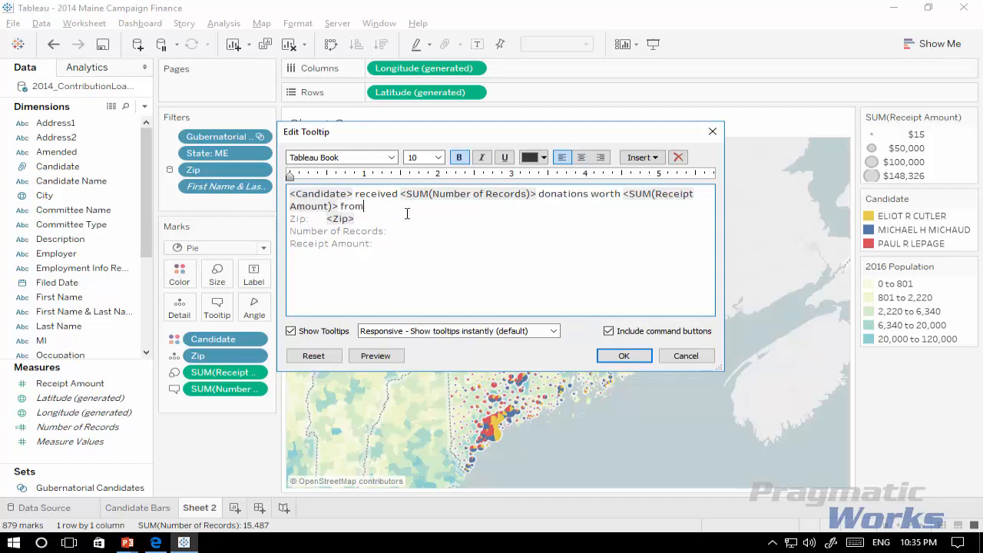
pyautogui.moveTo(325, 221); pyautogui.dragTo(284, 228)
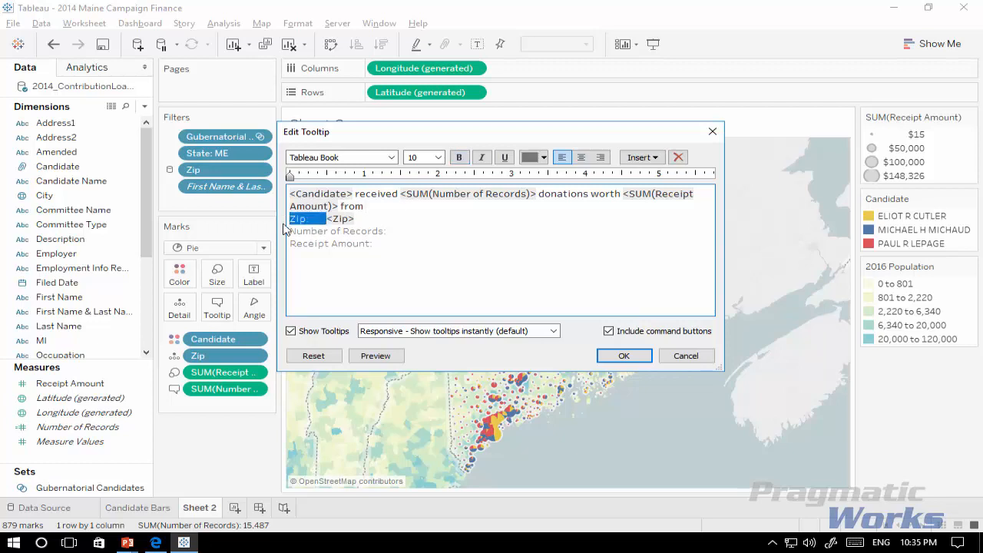
pyautogui.press('BackSpace')
pyautogui.press('BackSpace')
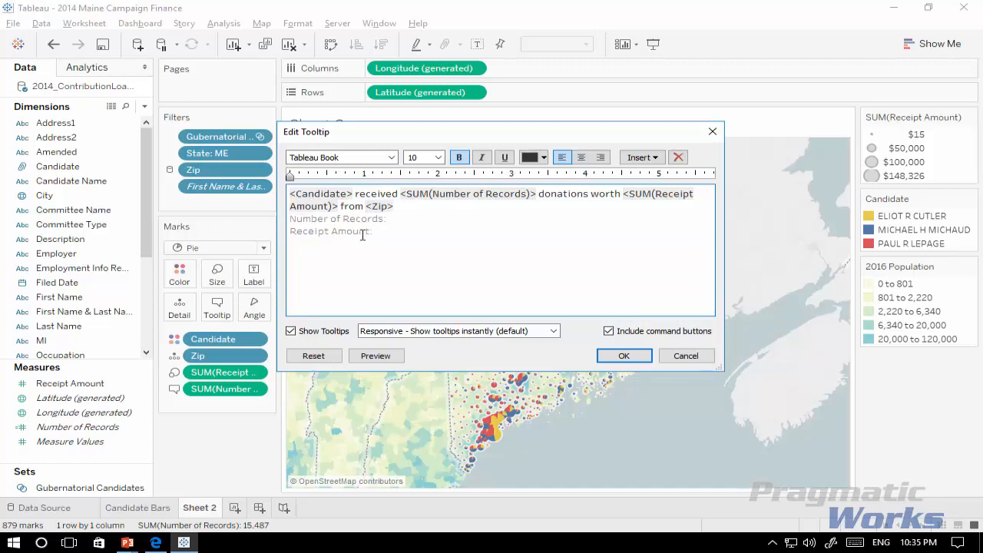
# Step: Delete the leftover Number of Records and Receipt Amount labels from the tooltip and preview it
pyautogui.moveTo(383, 231); pyautogui.dragTo(259, 221)
pyautogui.press('BackSpace')
pyautogui.click(388, 358)
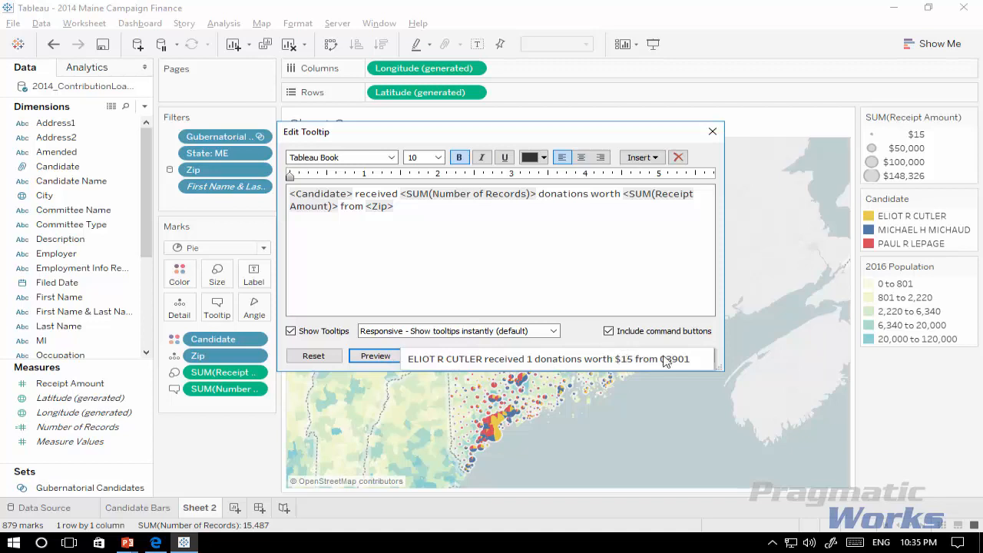
pyautogui.click(384, 357)
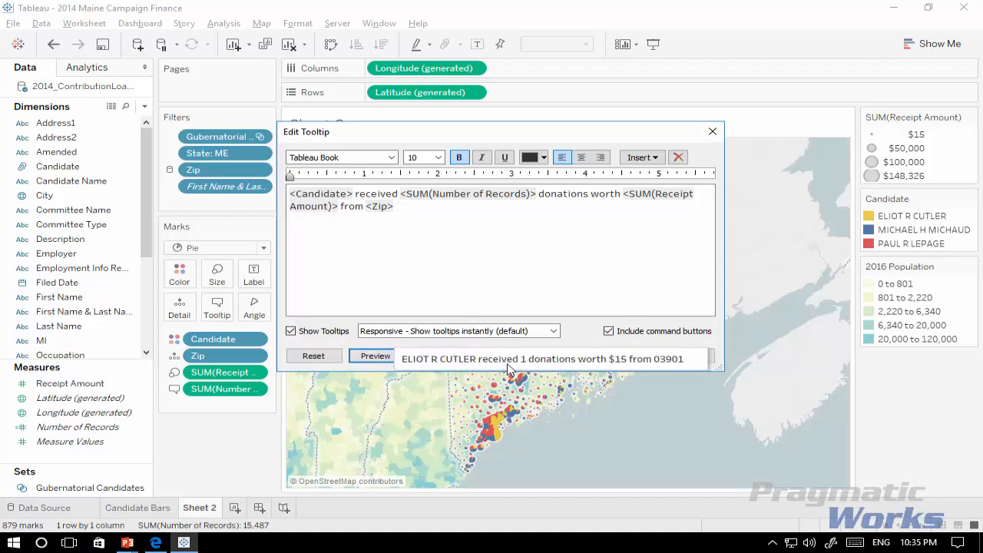
# Step: Remove bold from "received", "donations worth" and "from" in the tooltip, then preview and apply it
pyautogui.click(482, 284)
pyautogui.doubleClick(380, 193)
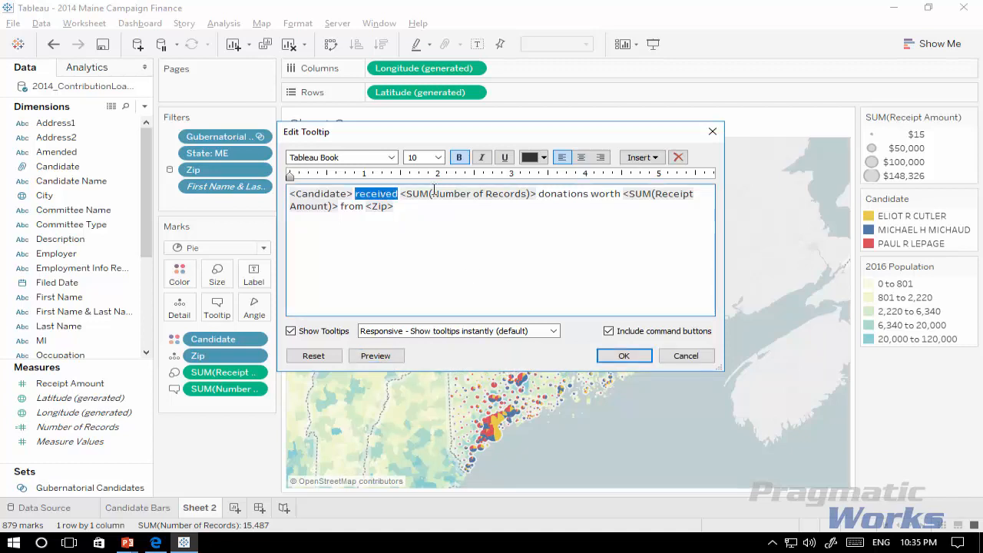
pyautogui.click(458, 157)
pyautogui.click(562, 197)
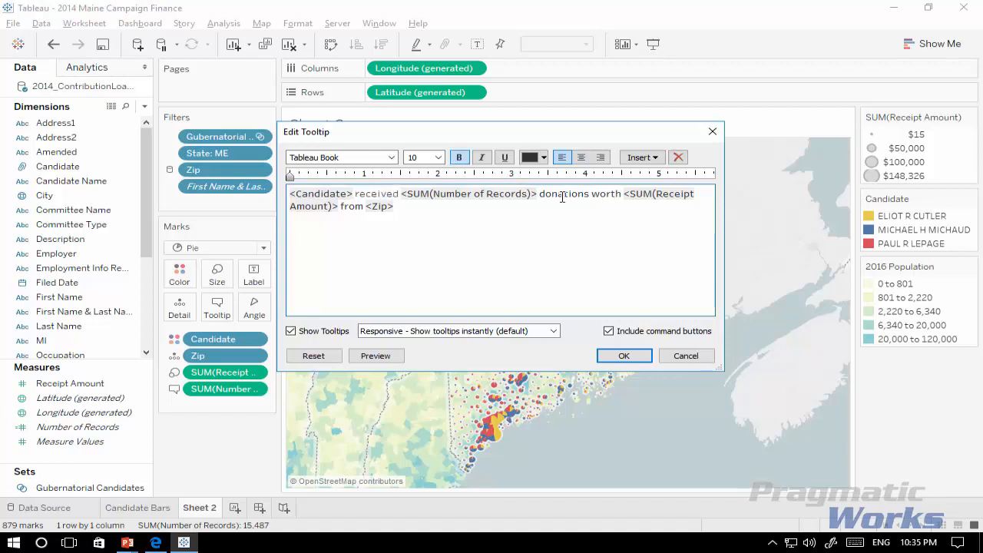
pyautogui.moveTo(562, 196); pyautogui.dragTo(611, 194)
pyautogui.click(459, 157)
pyautogui.click(352, 206)
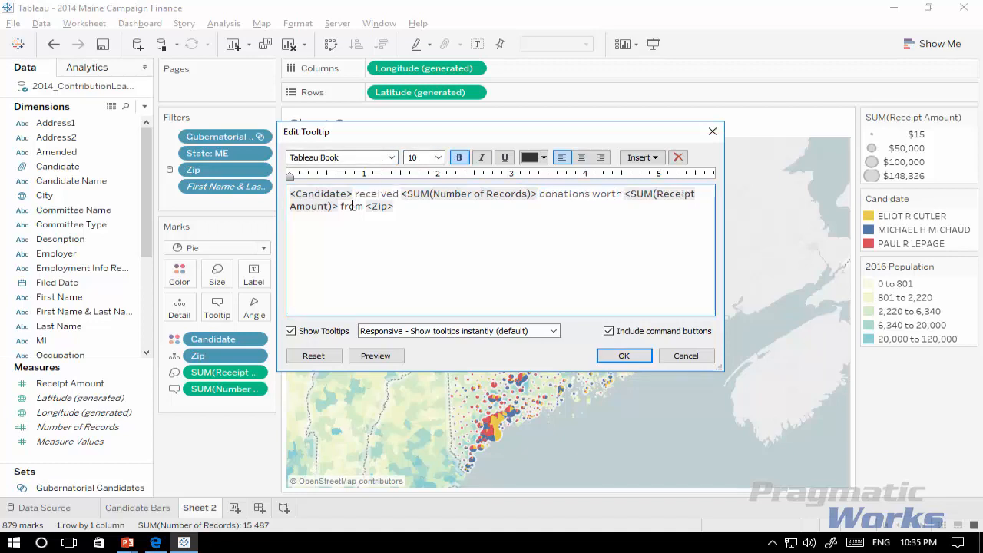
pyautogui.doubleClick(353, 206)
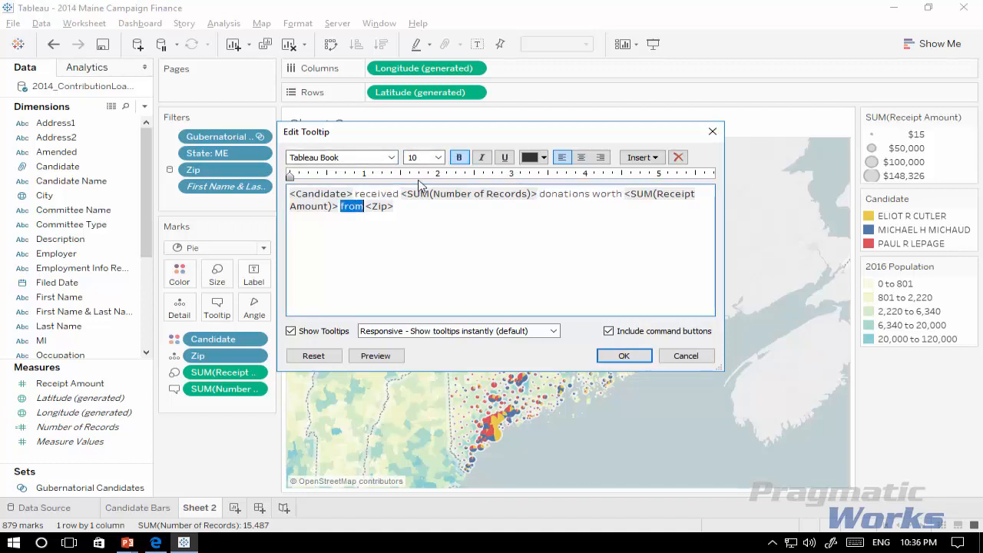
pyautogui.click(373, 355)
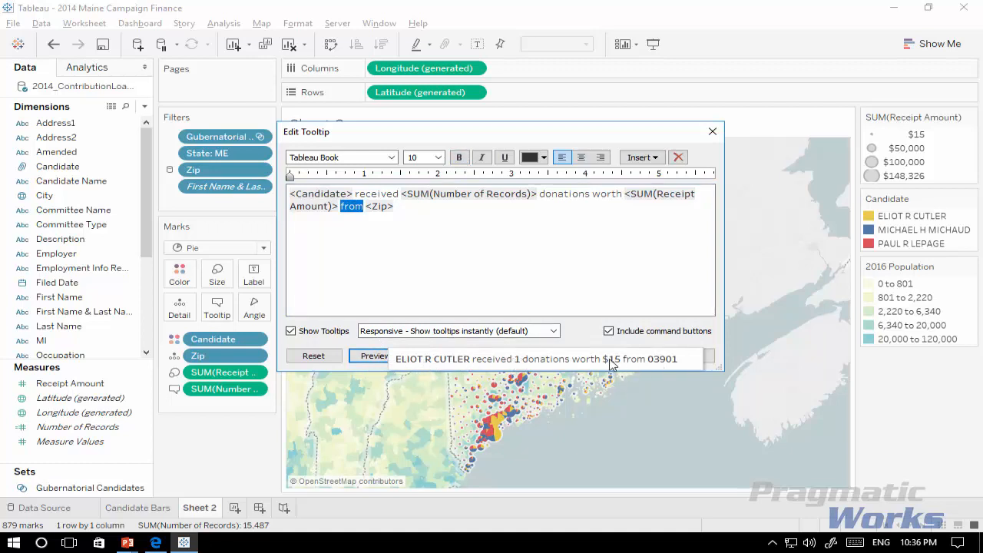
pyautogui.click(608, 265)
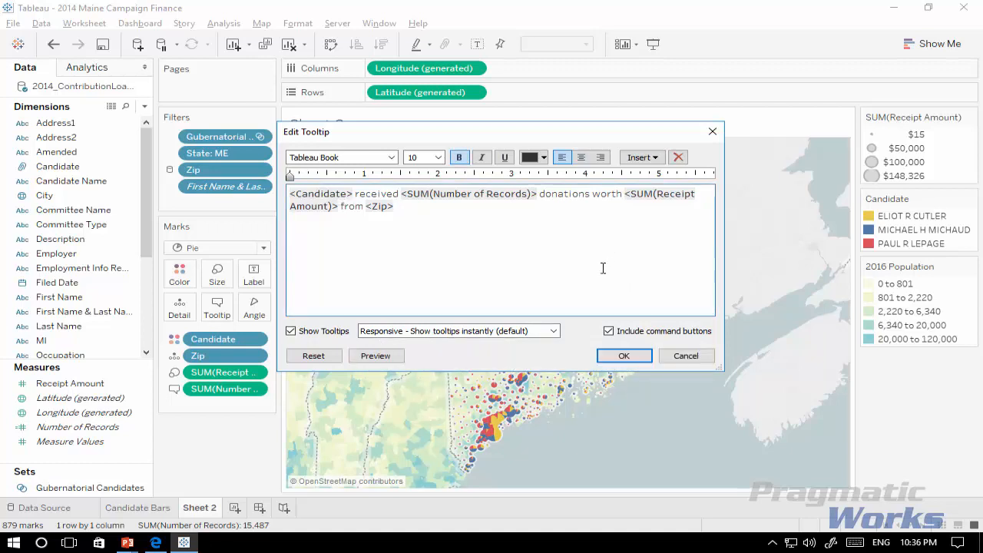
pyautogui.click(622, 358)
pyautogui.moveTo(498, 437)
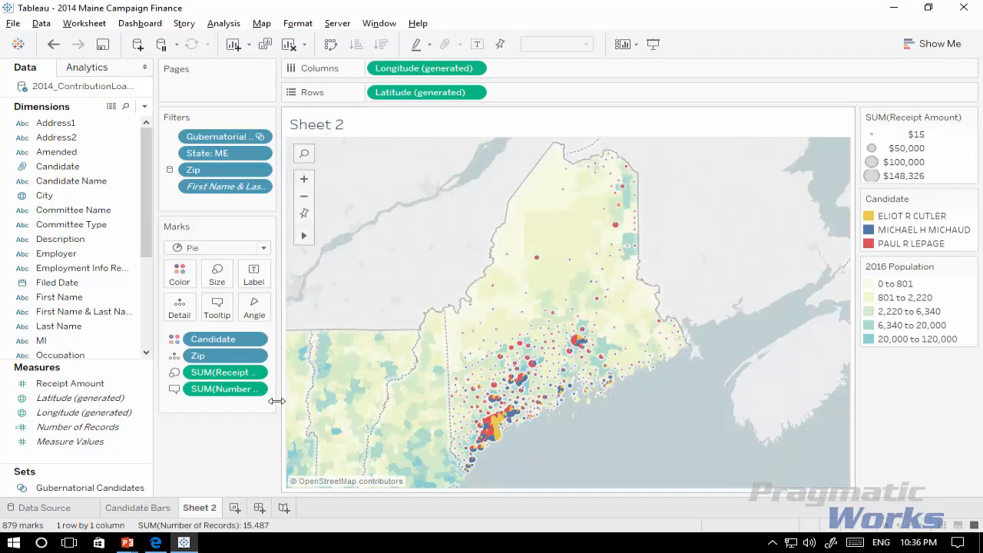
# Step: Rename Sheet 2 as Candidate Map
pyautogui.doubleClick(201, 508)
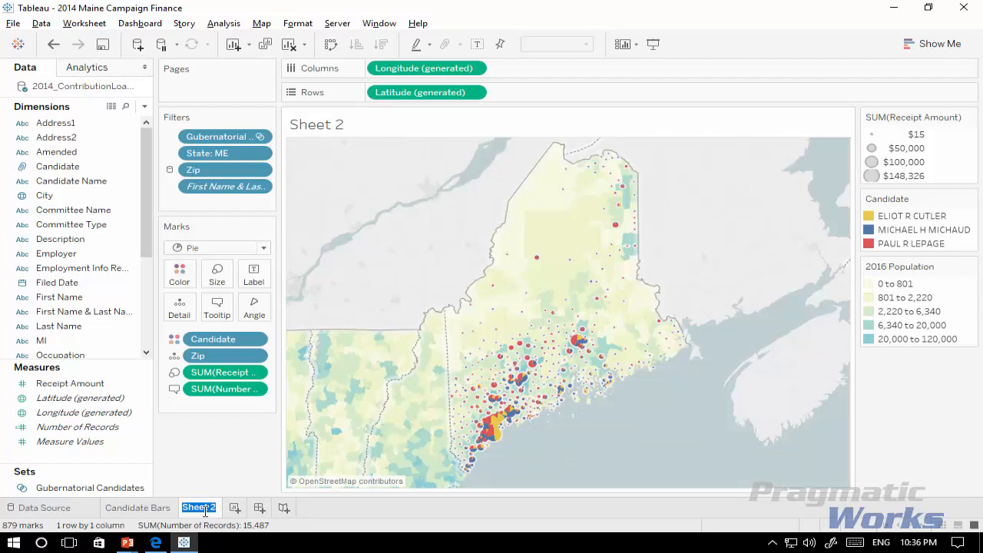
pyautogui.write('Candidate Map')
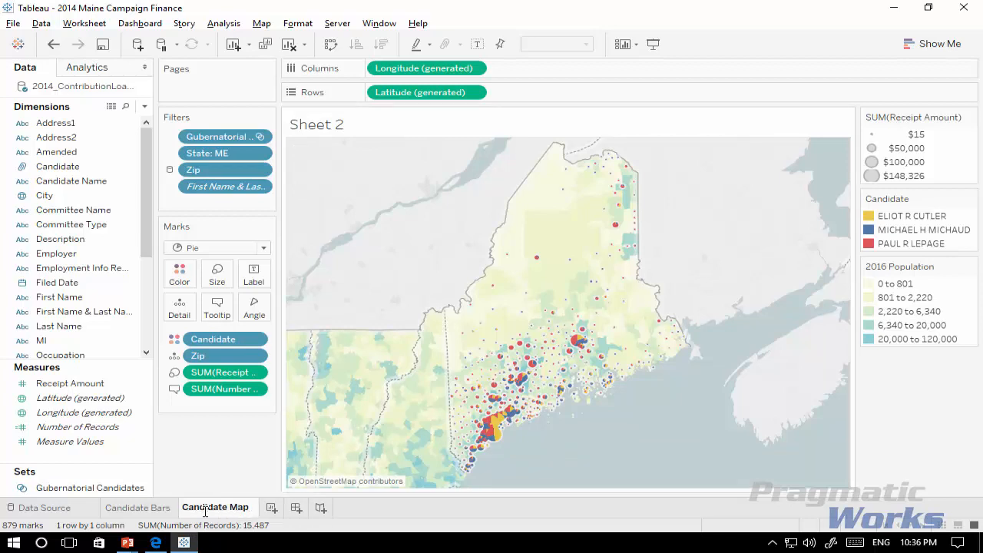
pyautogui.press('Return')
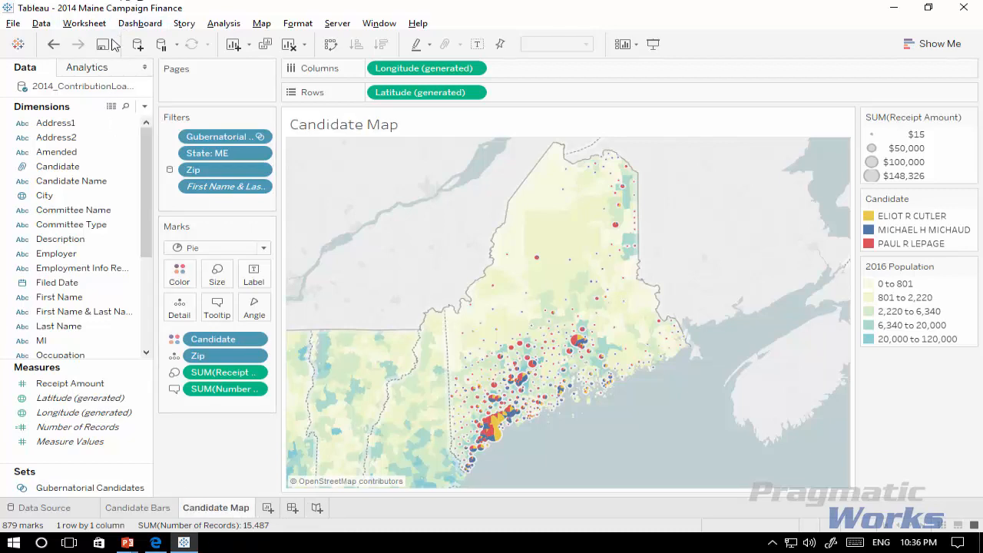